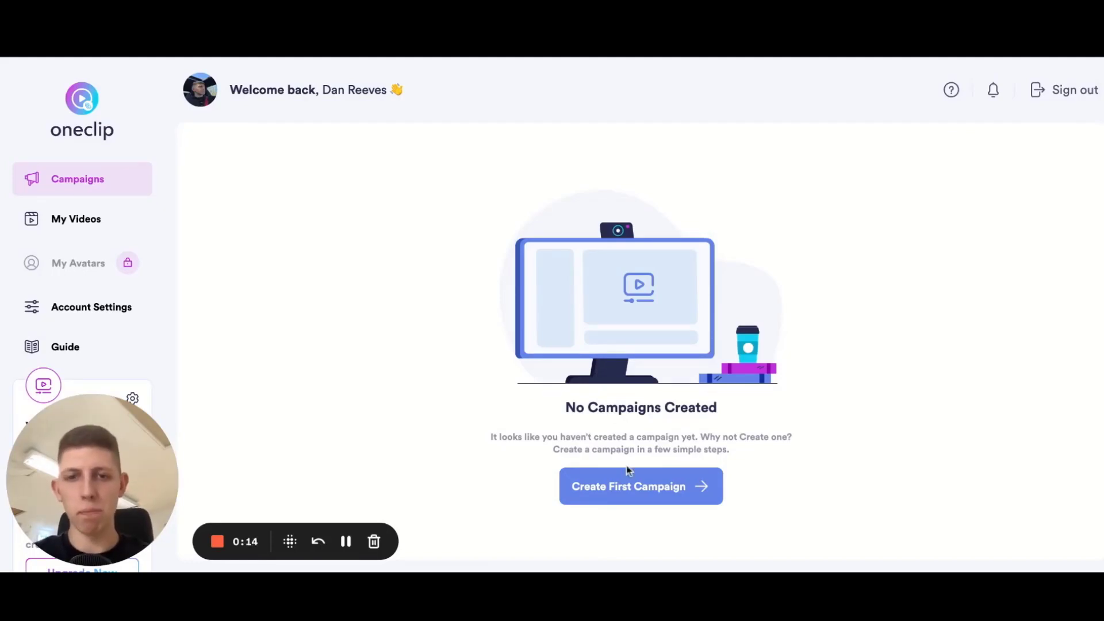
# - Start the first campaign and keep Create New Video as its video option
pyautogui.click(650, 490)
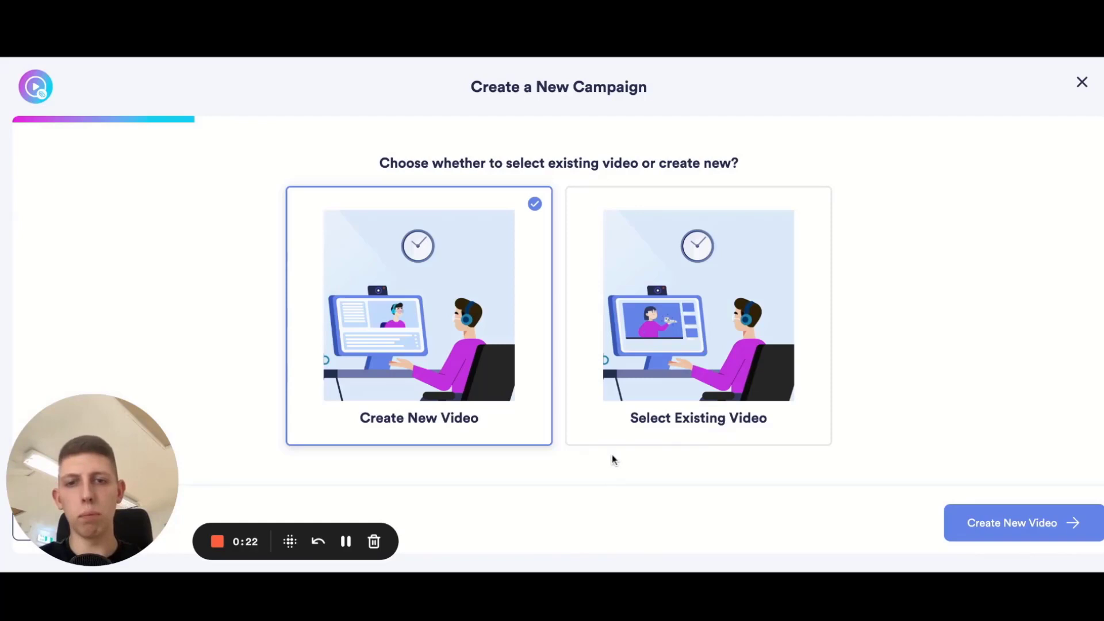
pyautogui.click(606, 384)
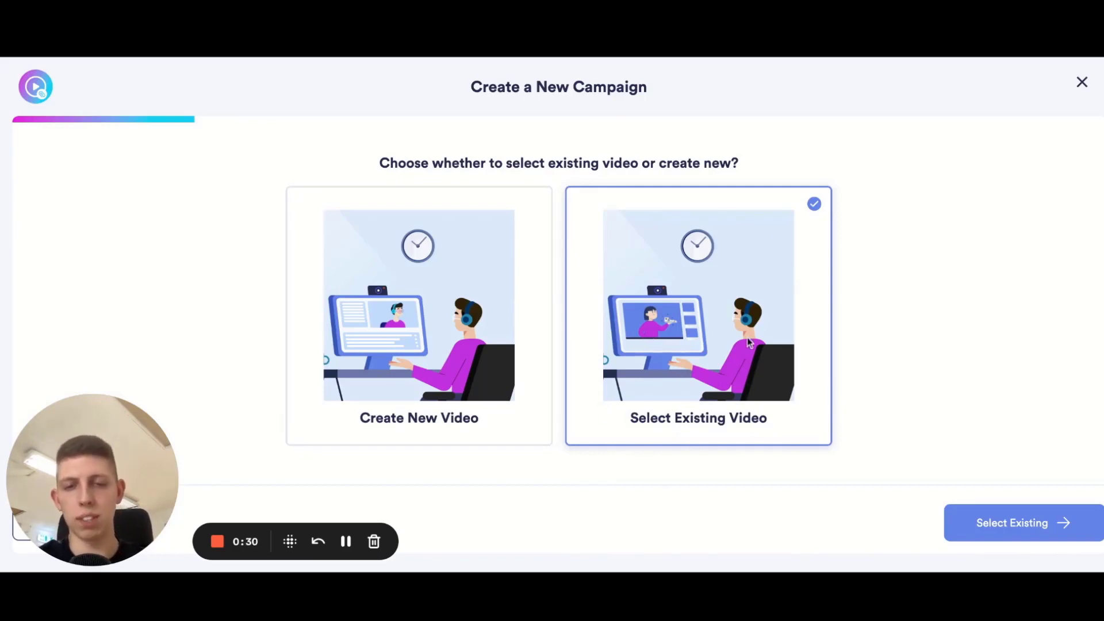
pyautogui.click(512, 323)
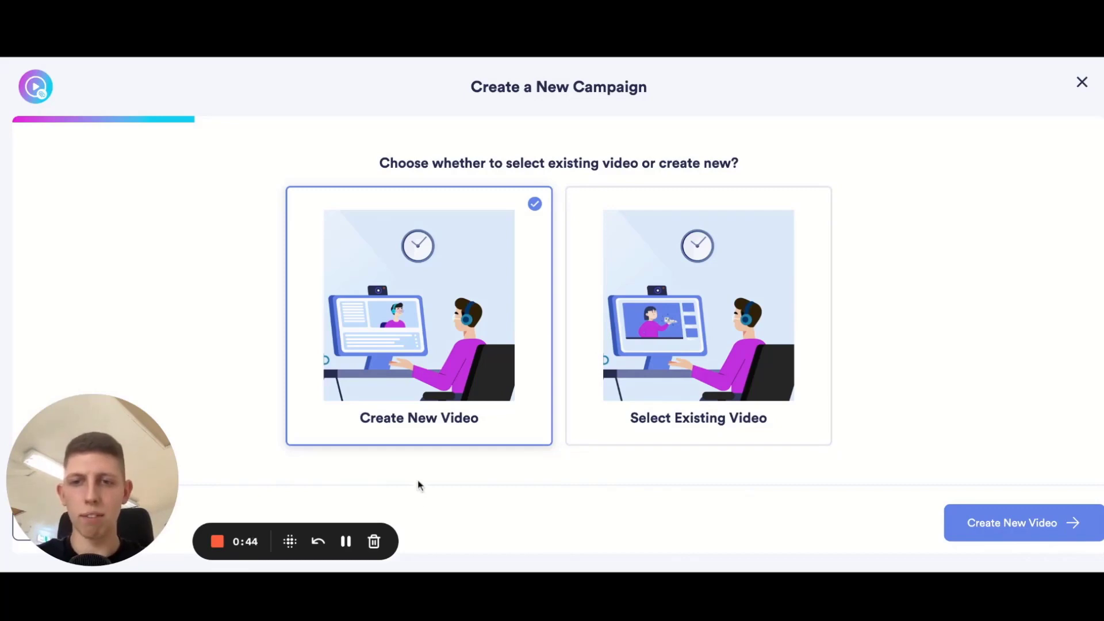
# - Begin a new video and enter 'B2B Cold Outreach' as the video name
pyautogui.click(1014, 522)
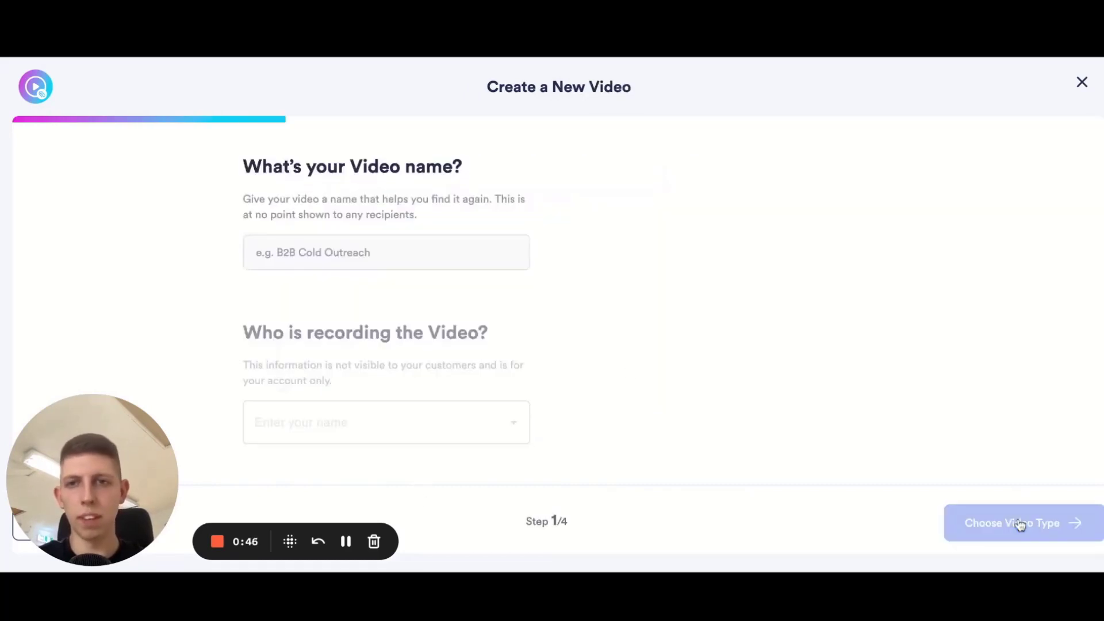
pyautogui.write('B2')
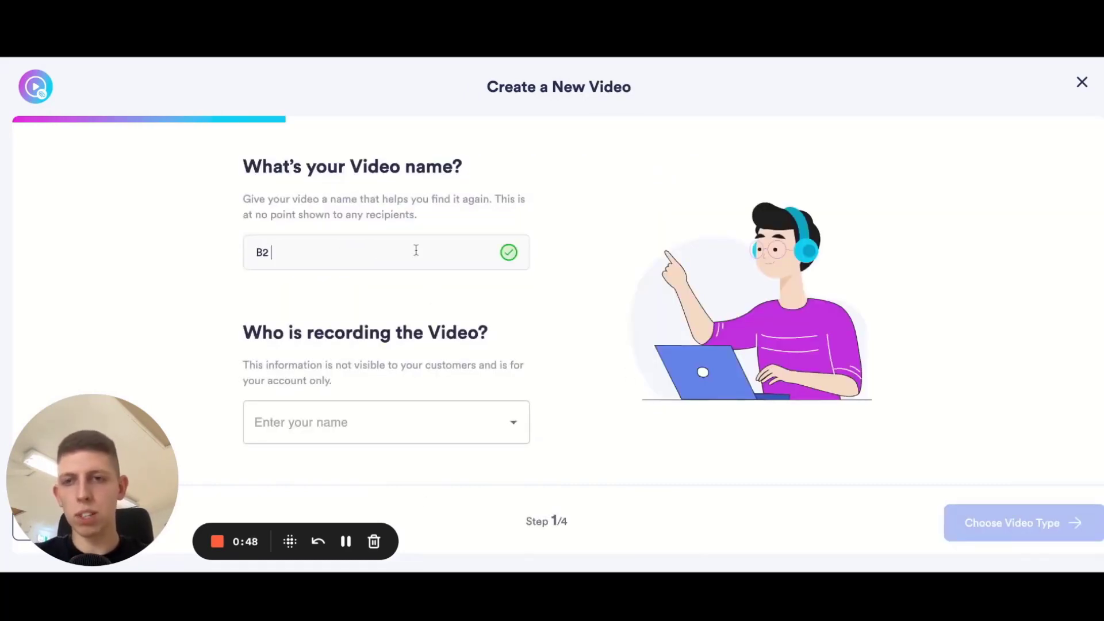
pyautogui.write('B Cold Outreach')
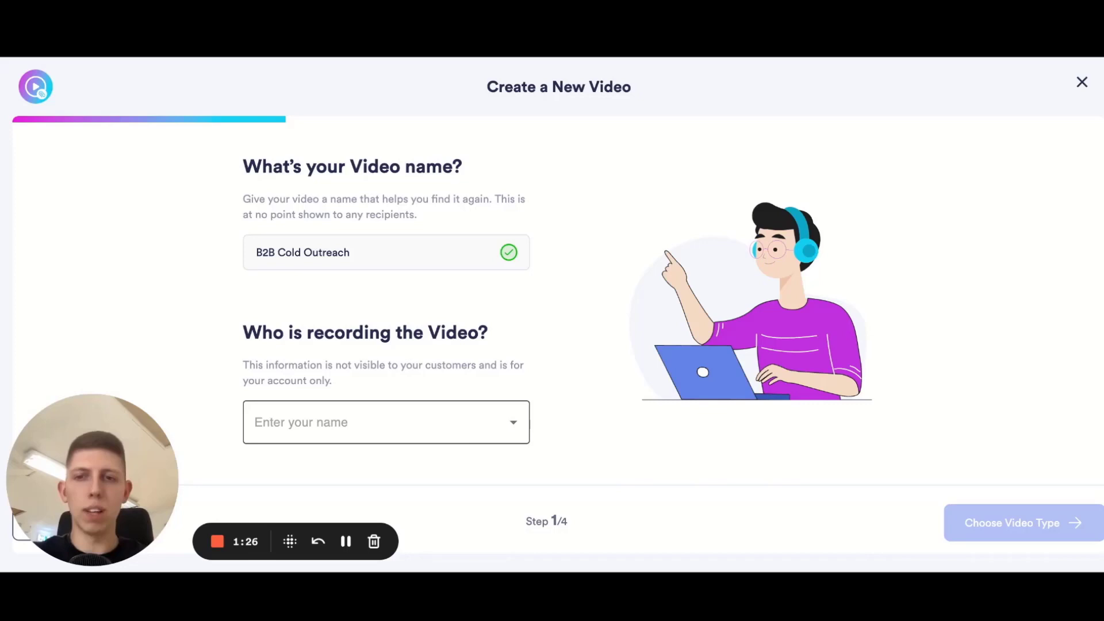
# - Choose the account's own user as the video recorder, producing an initials avatar
pyautogui.press('Tab')
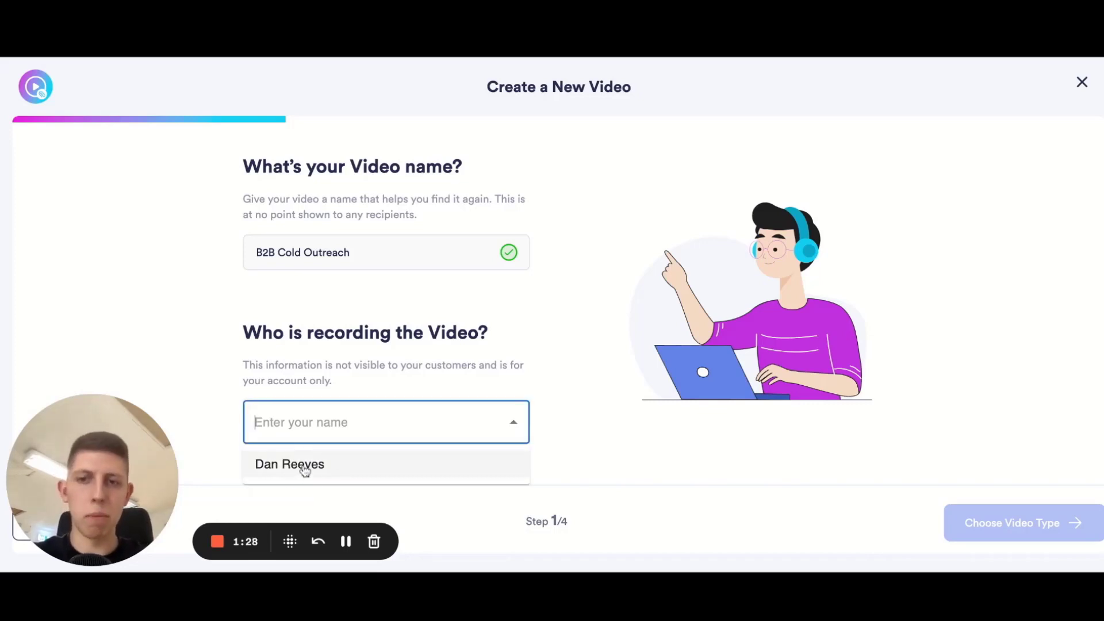
pyautogui.write('Steve')
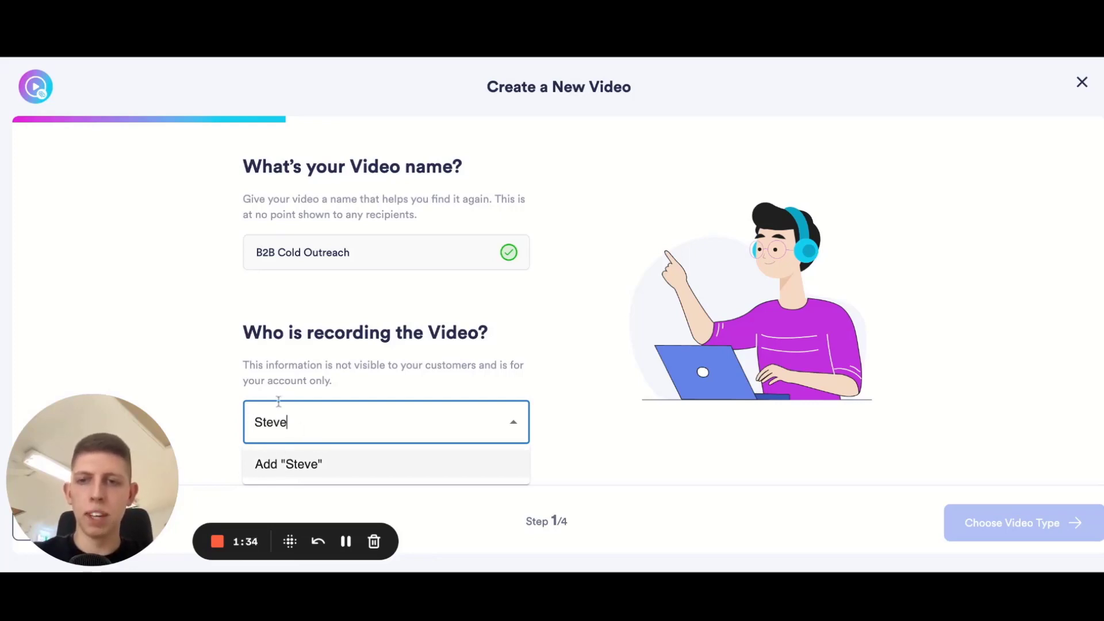
pyautogui.hotkey('ctrl', 'a')
pyautogui.press('BackSpace')
pyautogui.click(313, 464)
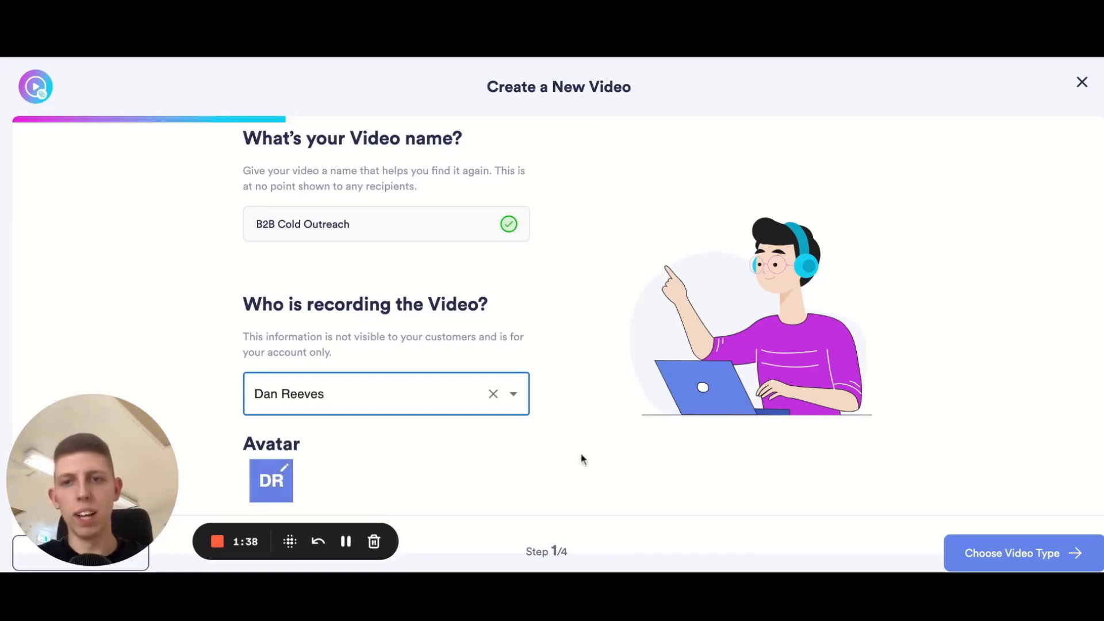
pyautogui.click(414, 457)
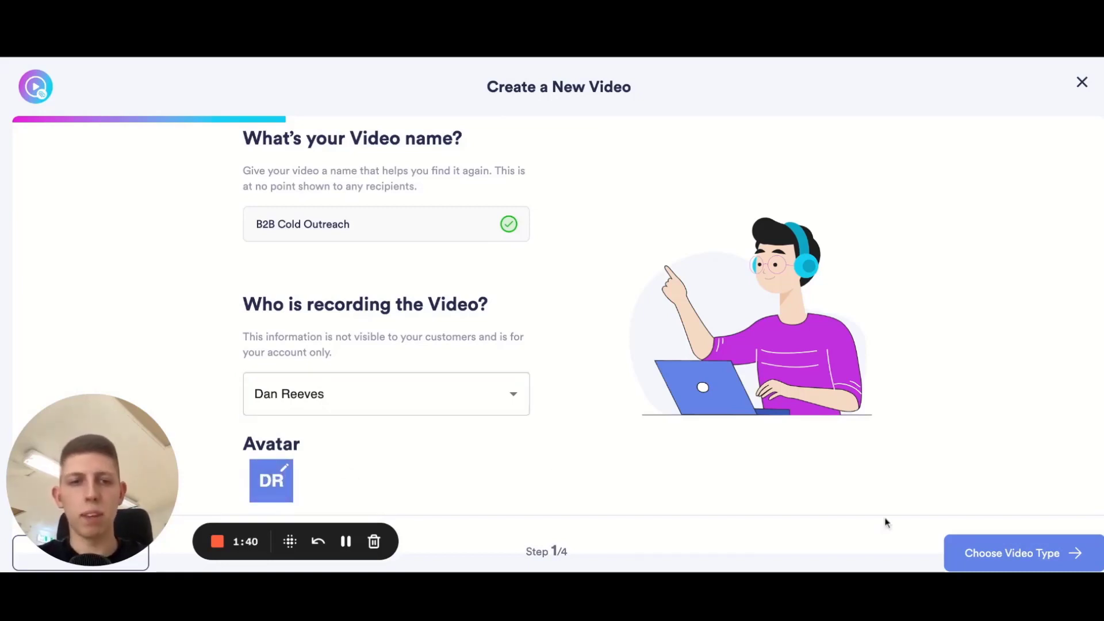
# - Advance to video type selection with the Dynamic Background card chosen
pyautogui.click(972, 554)
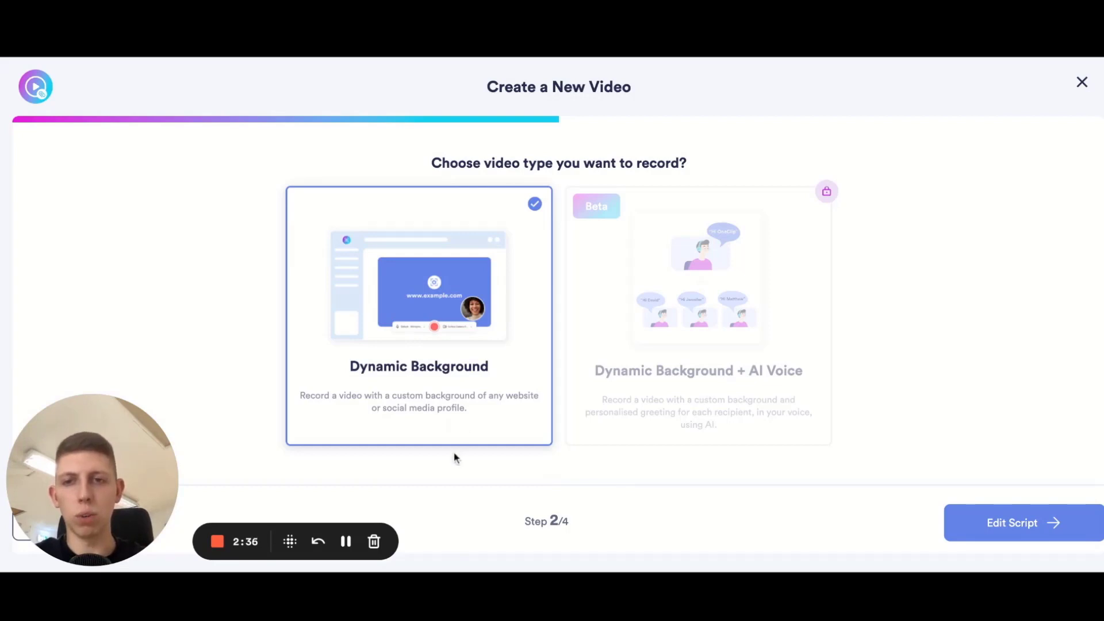
# - Replace the template script with '- point 1' and '- point 2', then proceed to recording
pyautogui.click(1023, 524)
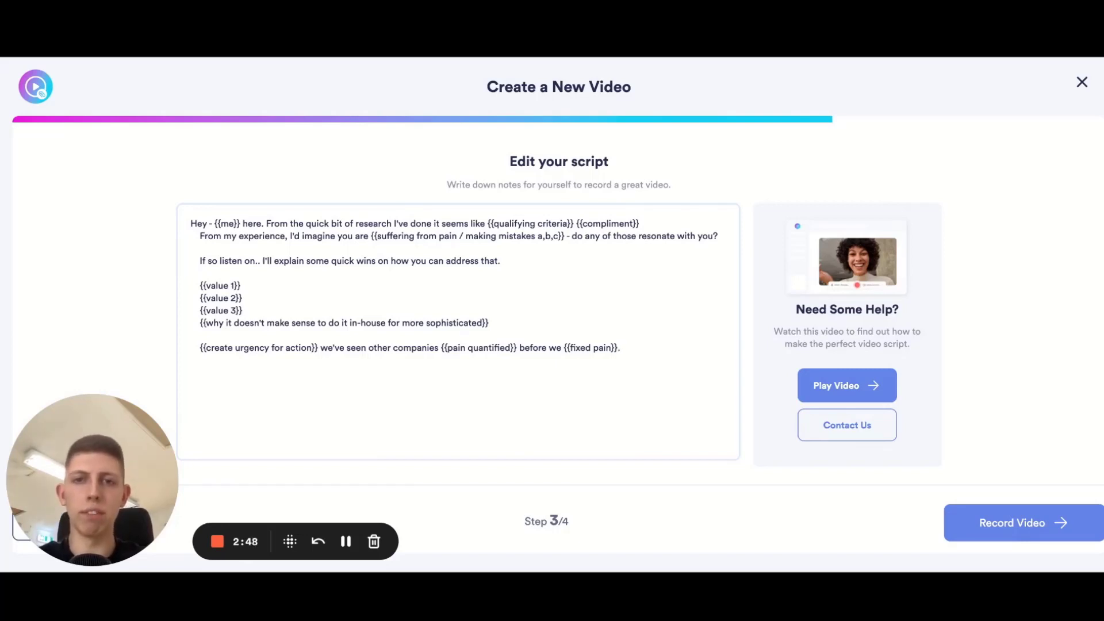
pyautogui.hotkey('ctrl', 'a')
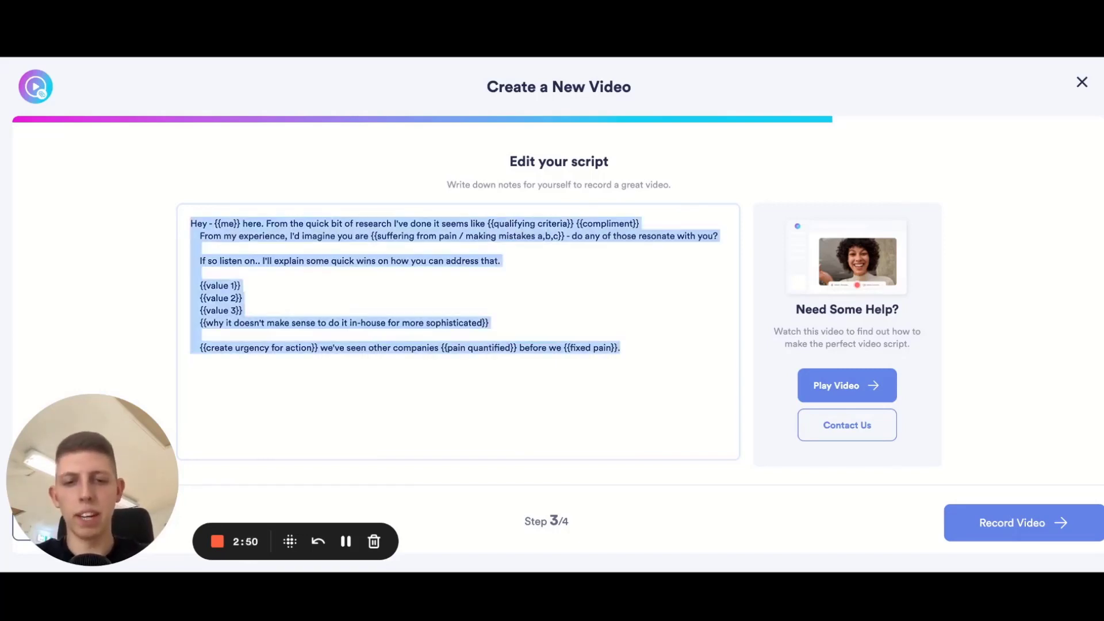
pyautogui.write('- point 1')
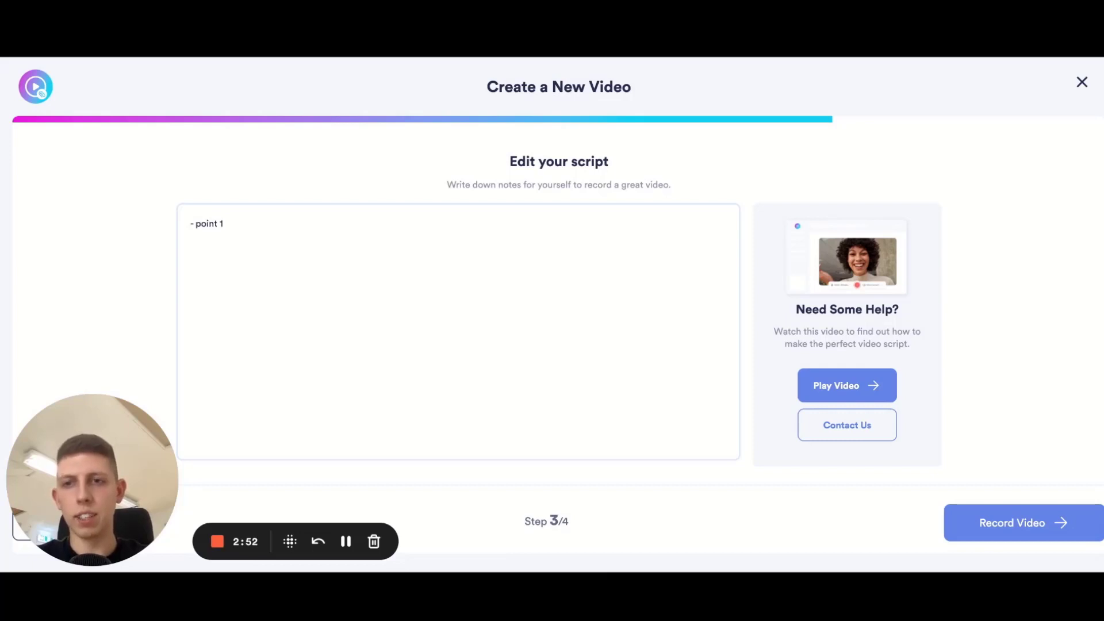
pyautogui.press('Return')
pyautogui.write('- poin')
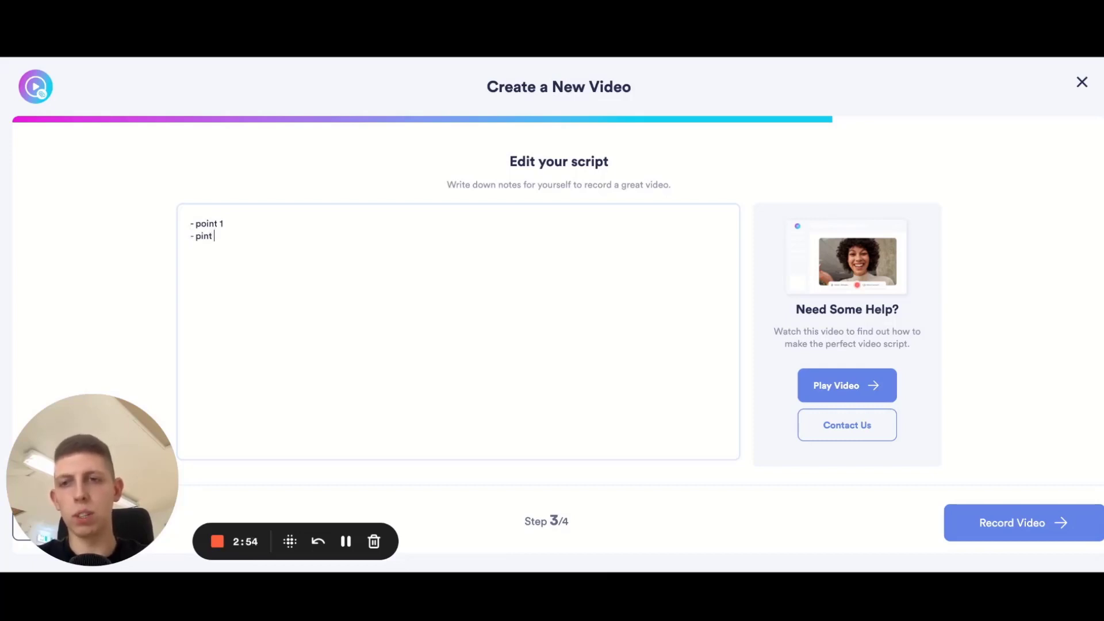
pyautogui.write('t 2')
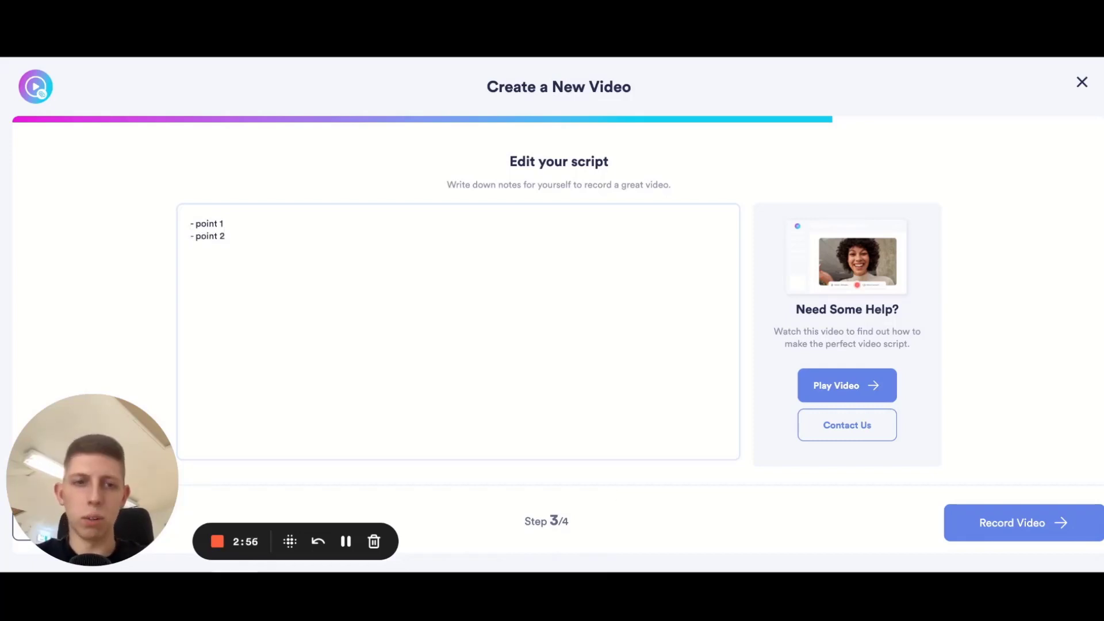
pyautogui.click(994, 526)
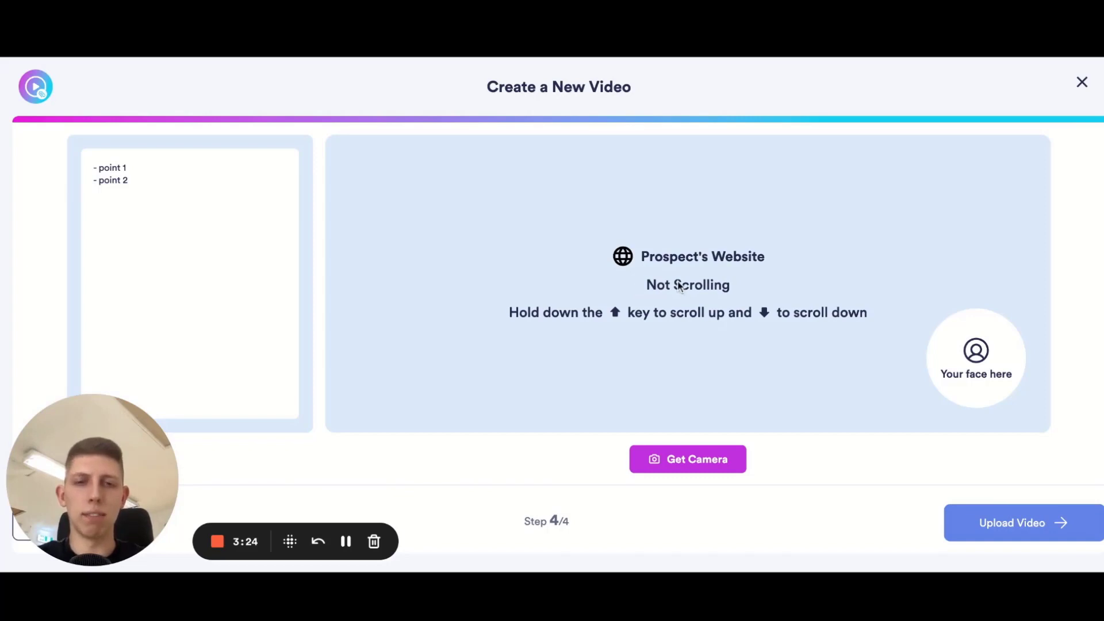
# - Test scrolling the prospect's website background up and down with the arrow keys
pyautogui.press('Up')
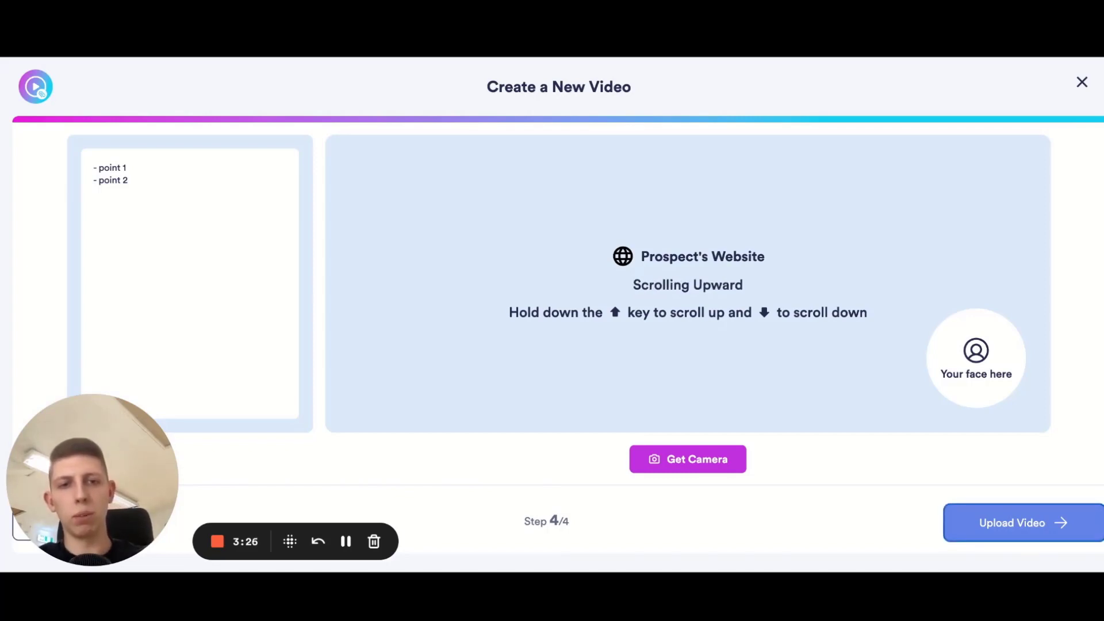
pyautogui.press('Down')
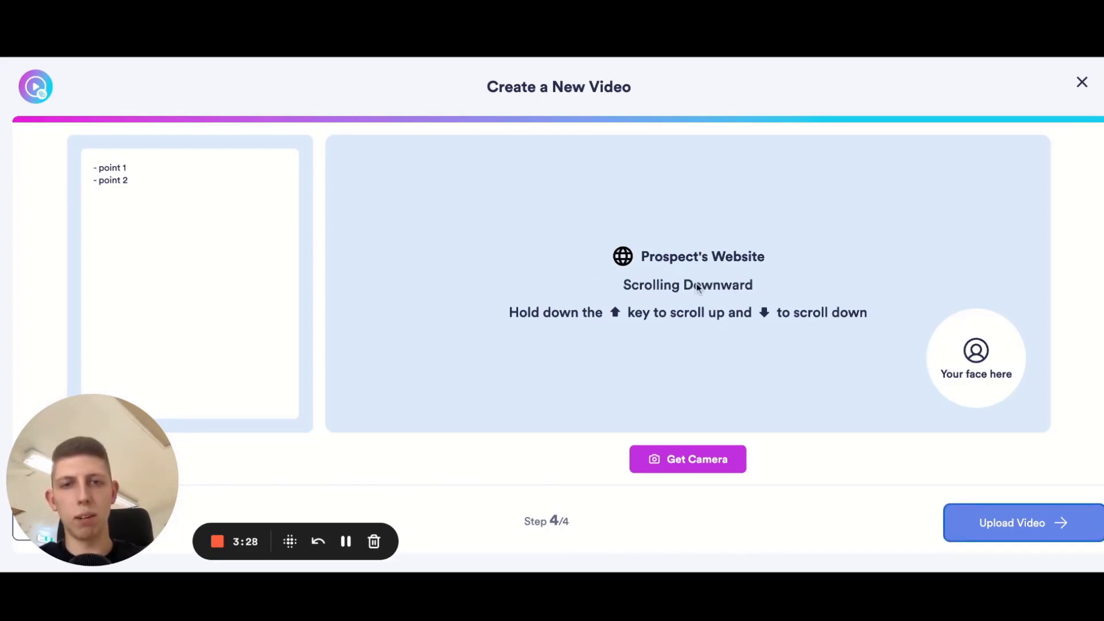
pyautogui.press('Up')
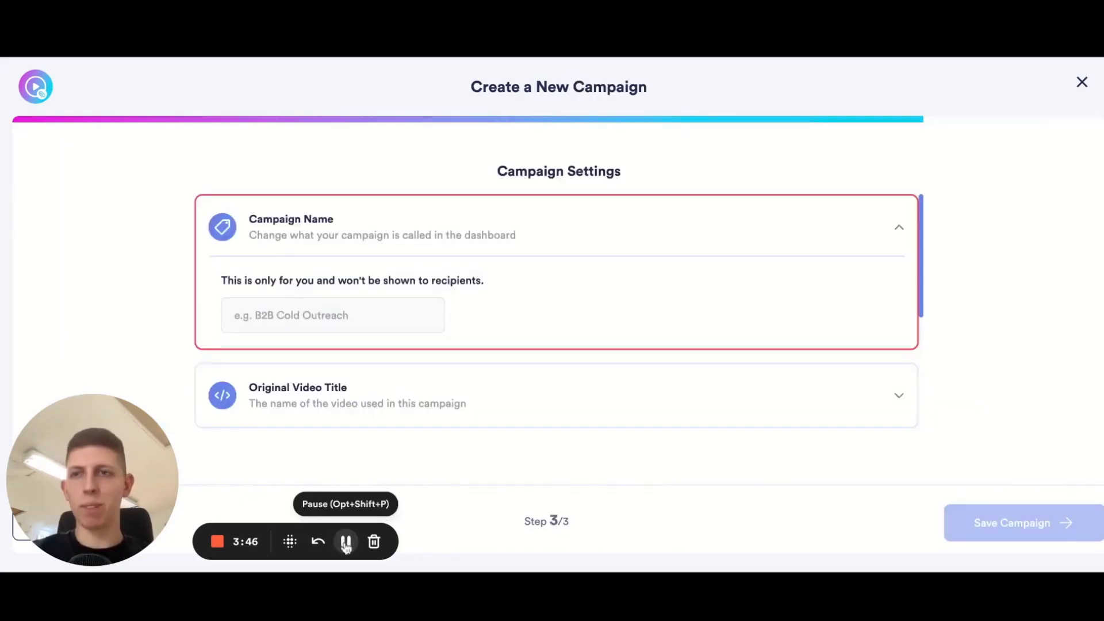
# - Enter 'Ecom-Clothing-5' as the campaign name and scroll through the settings list
pyautogui.click(353, 327)
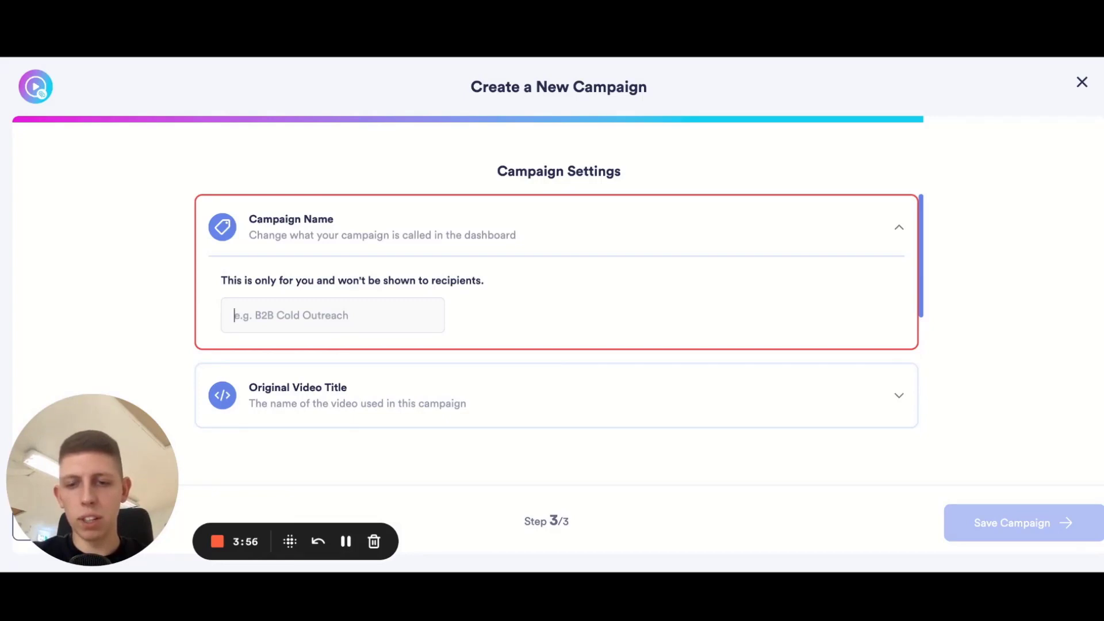
pyautogui.write('Ecom-Clothing')
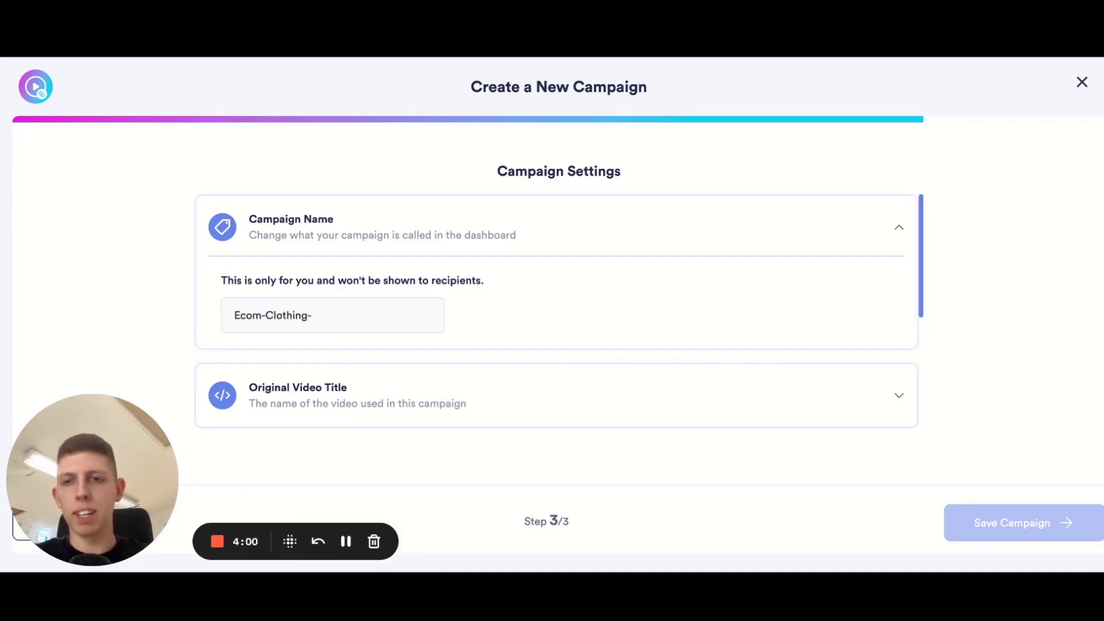
pyautogui.write('-5')
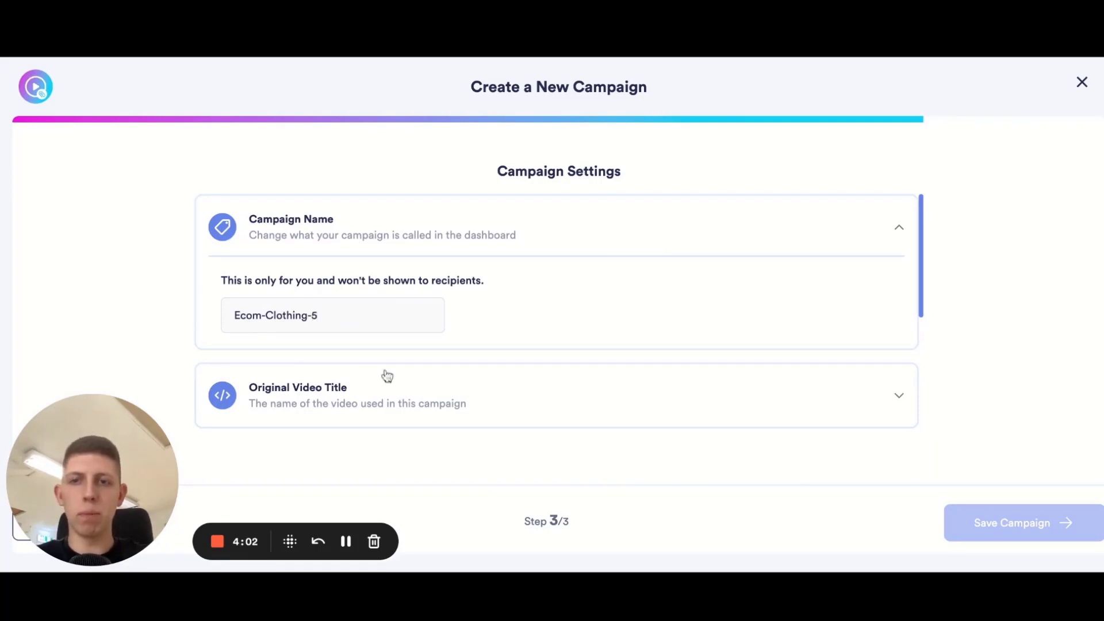
pyautogui.scroll(-2, 330, 343)
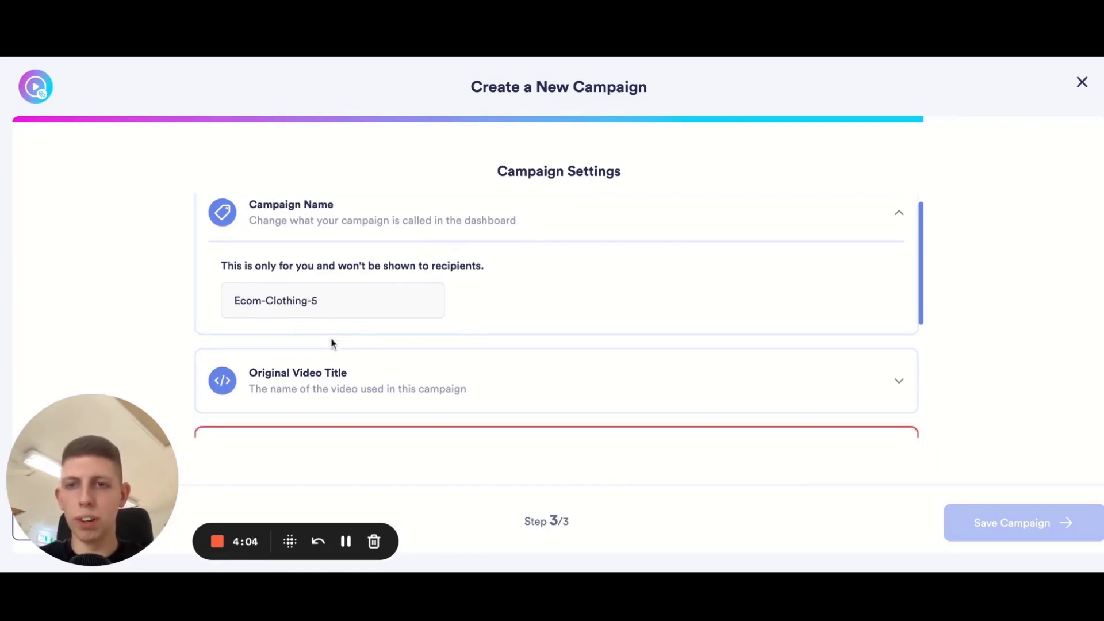
pyautogui.scroll(-1, 311, 214)
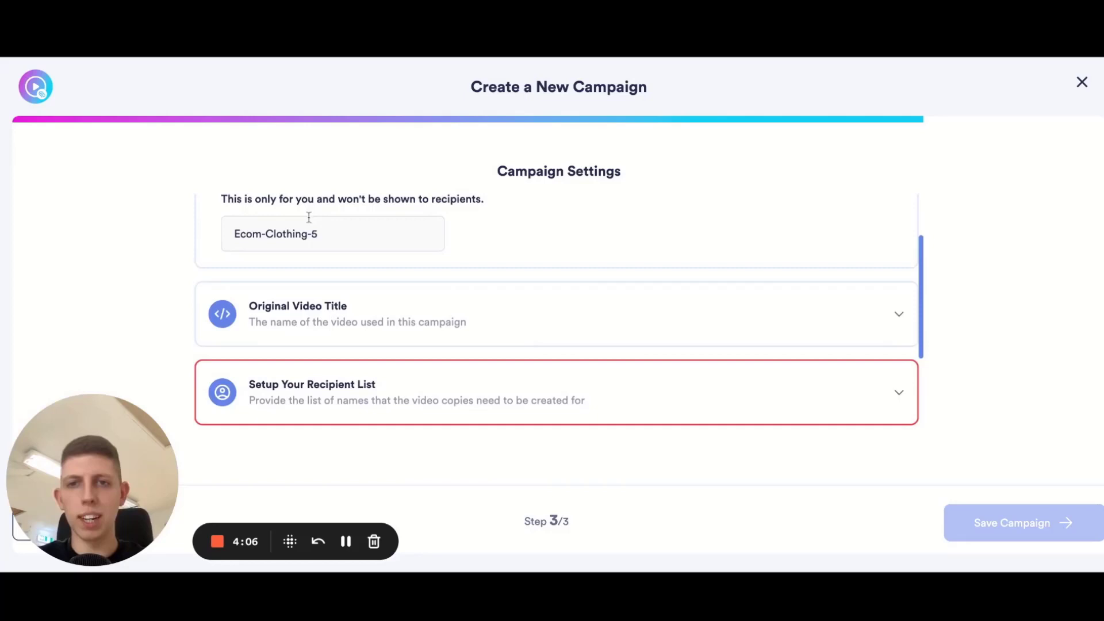
pyautogui.scroll(-2, 309, 217)
pyautogui.scroll(3, 309, 217)
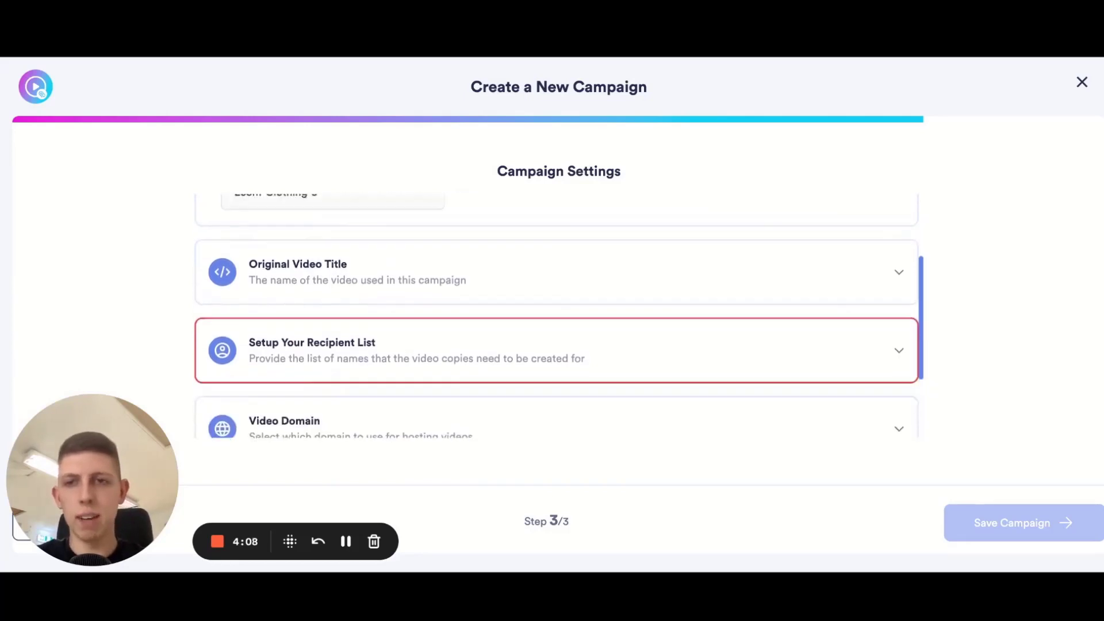
# - Collapse Original Video Title and expand the Setup Your Recipient List section
pyautogui.click(323, 360)
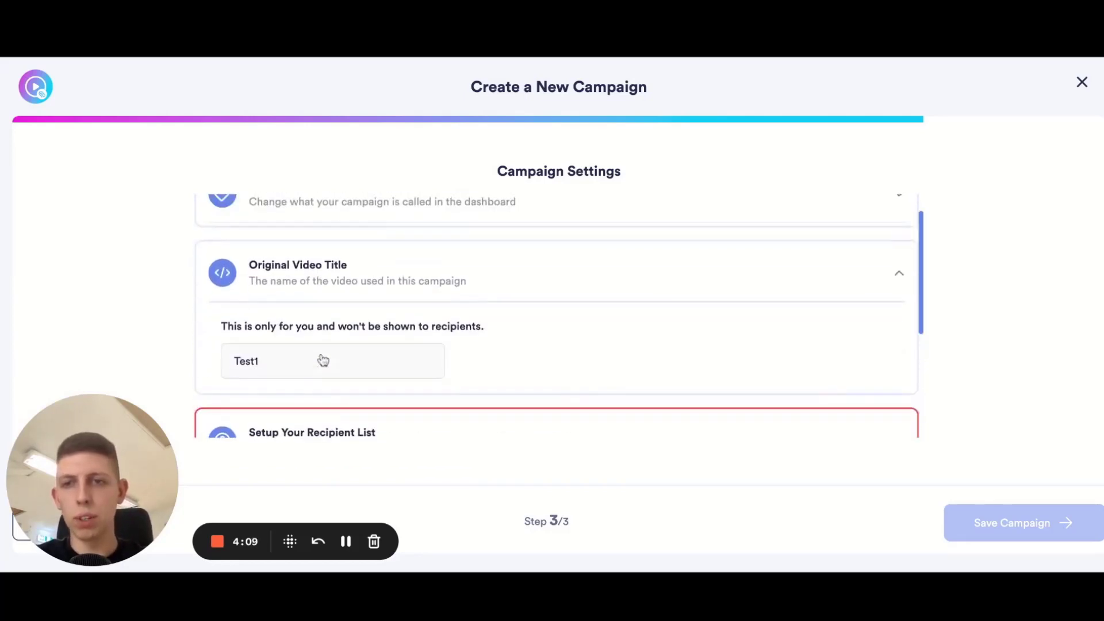
pyautogui.click(329, 266)
pyautogui.scroll(-1, 362, 311)
pyautogui.scroll(-1, 362, 311)
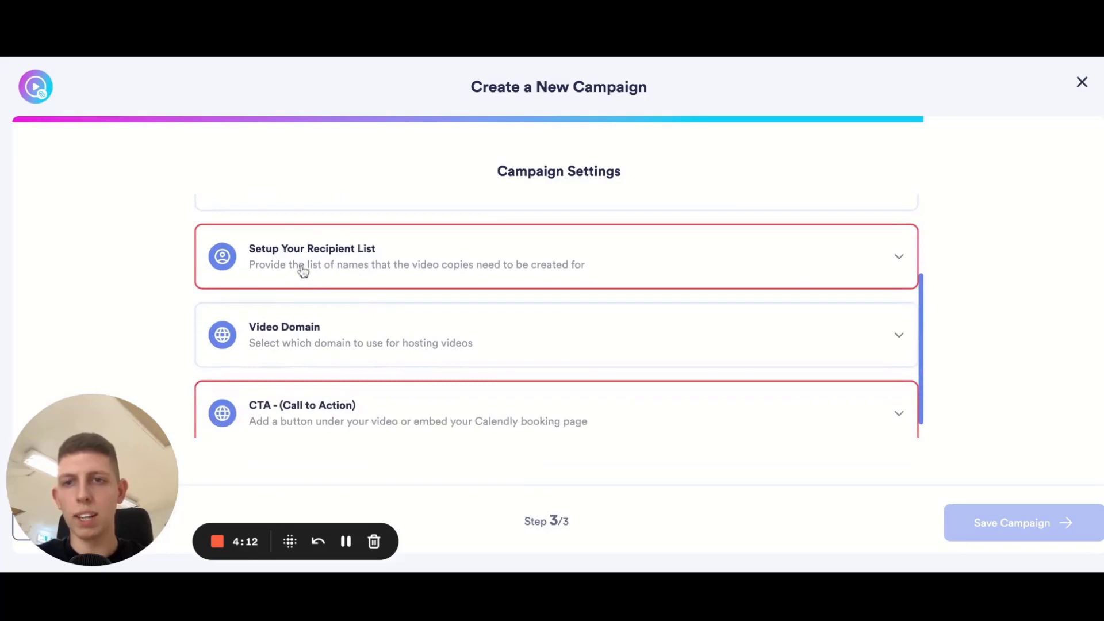
pyautogui.click(340, 264)
pyautogui.scroll(-1, 427, 300)
pyautogui.scroll(1, 428, 298)
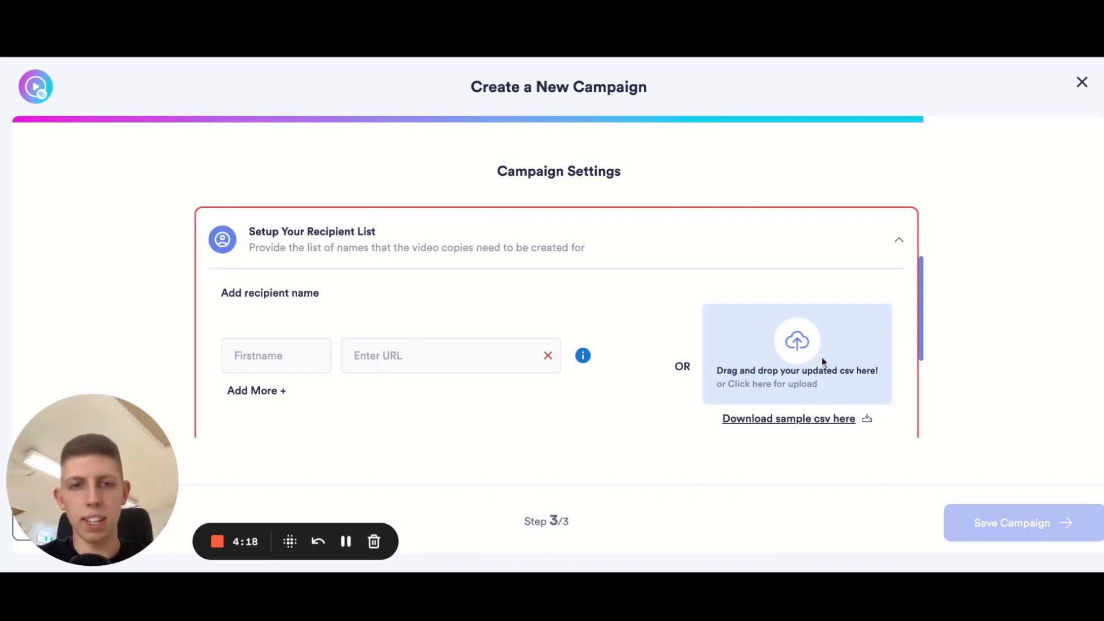
pyautogui.scroll(-1, 824, 359)
pyautogui.scroll(1, 825, 359)
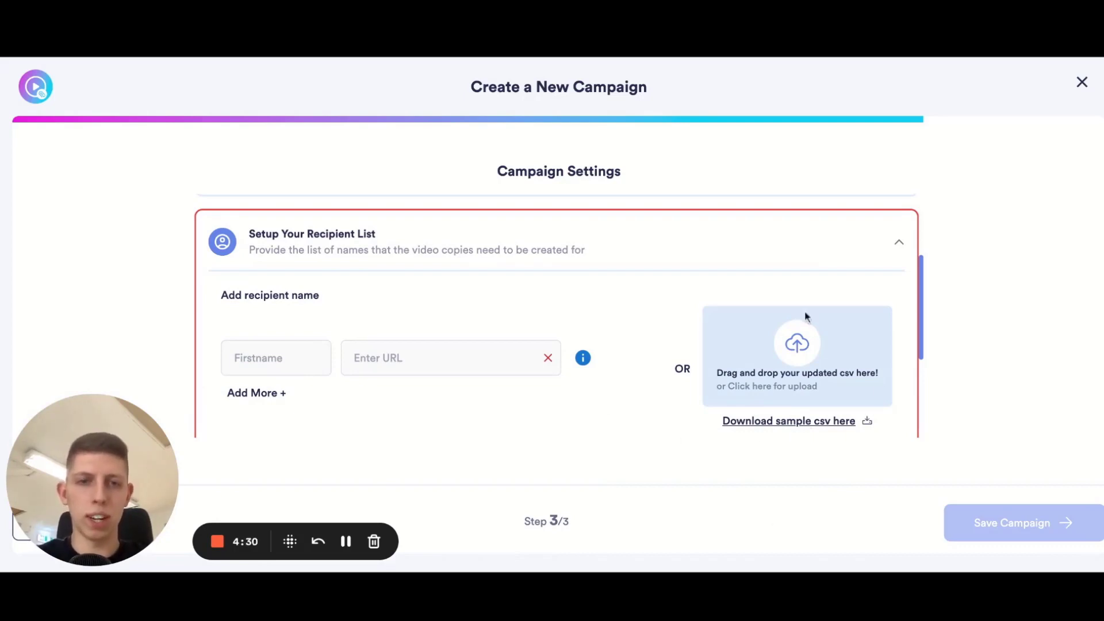
pyautogui.click(268, 359)
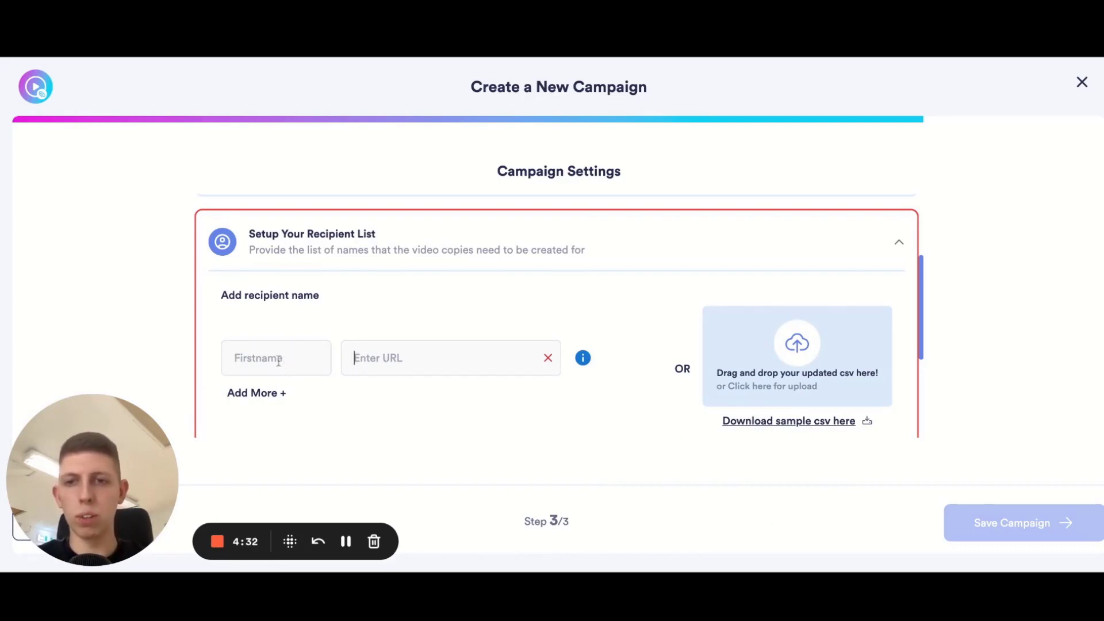
pyautogui.write('Dan')
pyautogui.press('Tab')
pyautogui.write('httpS')
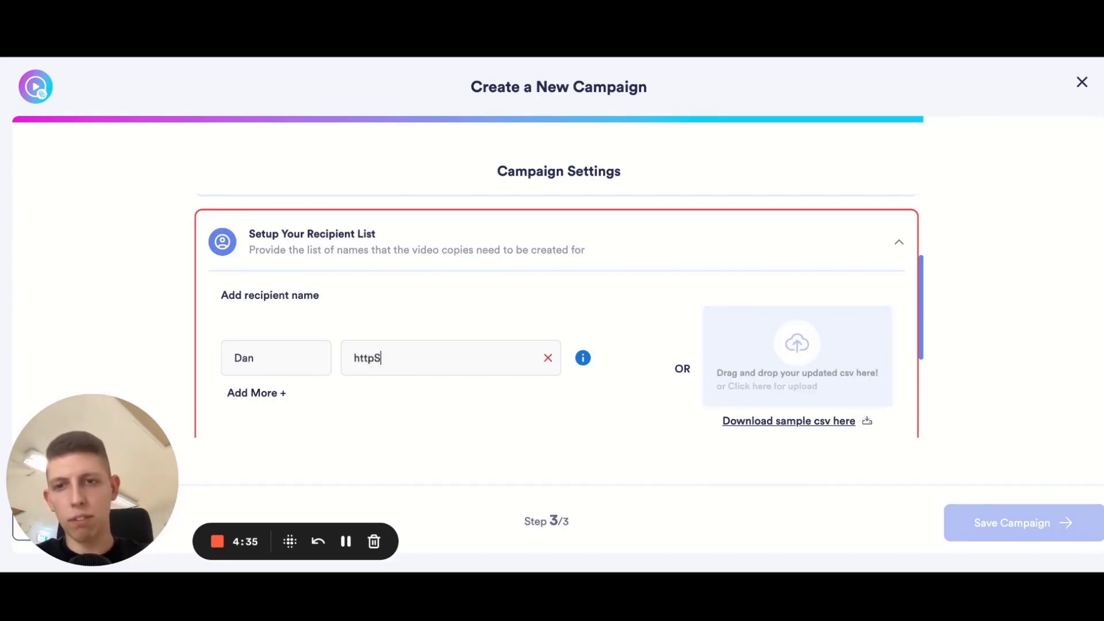
pyautogui.press('BackSpace')
pyautogui.write('s://')
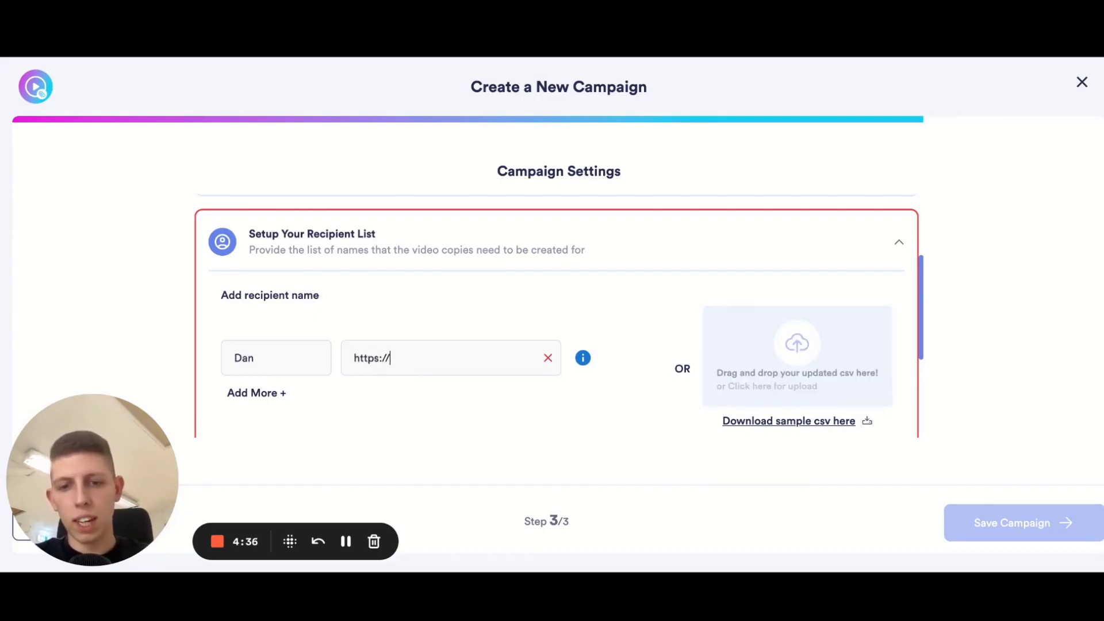
pyautogui.write('oneclip.ai')
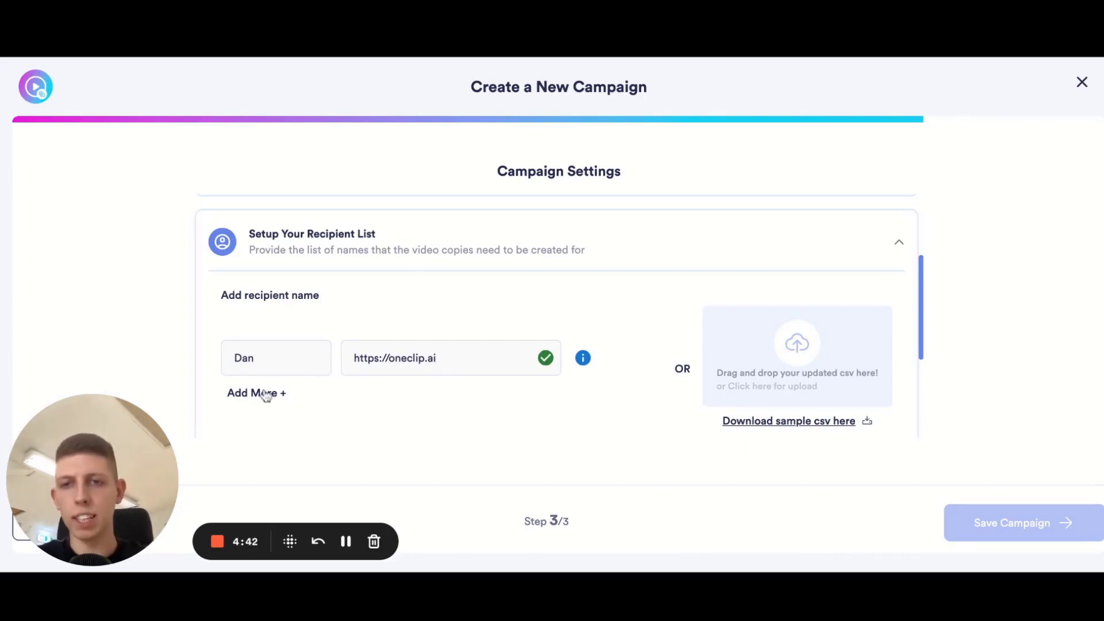
# - Add a second recipient row with Add More +
pyautogui.click(346, 543)
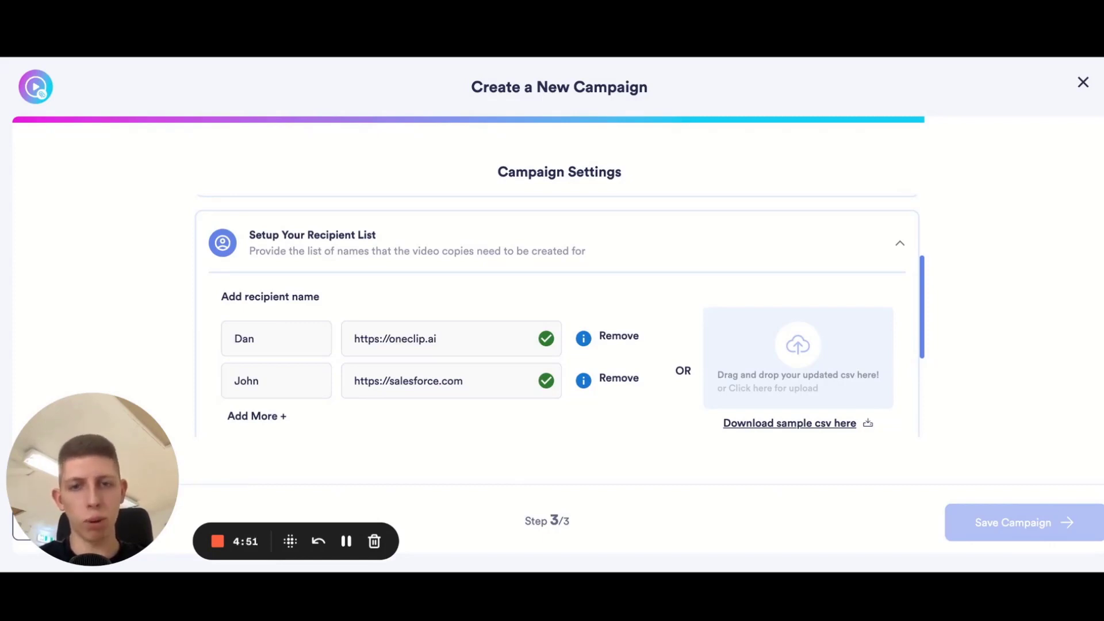
pyautogui.scroll(1, 919, 339)
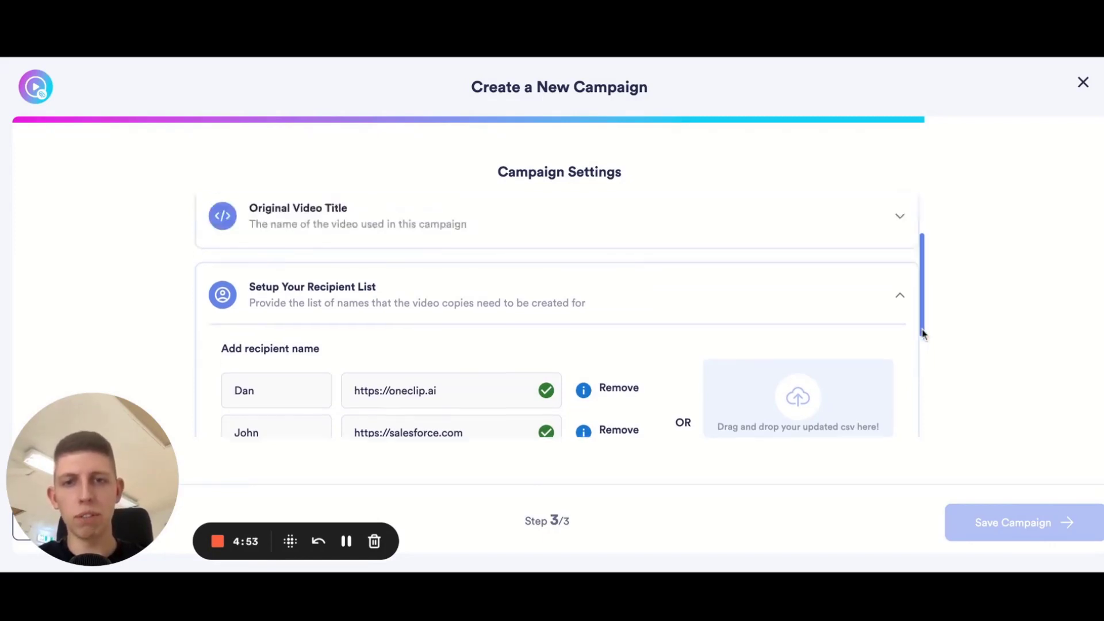
pyautogui.scroll(-5, 923, 333)
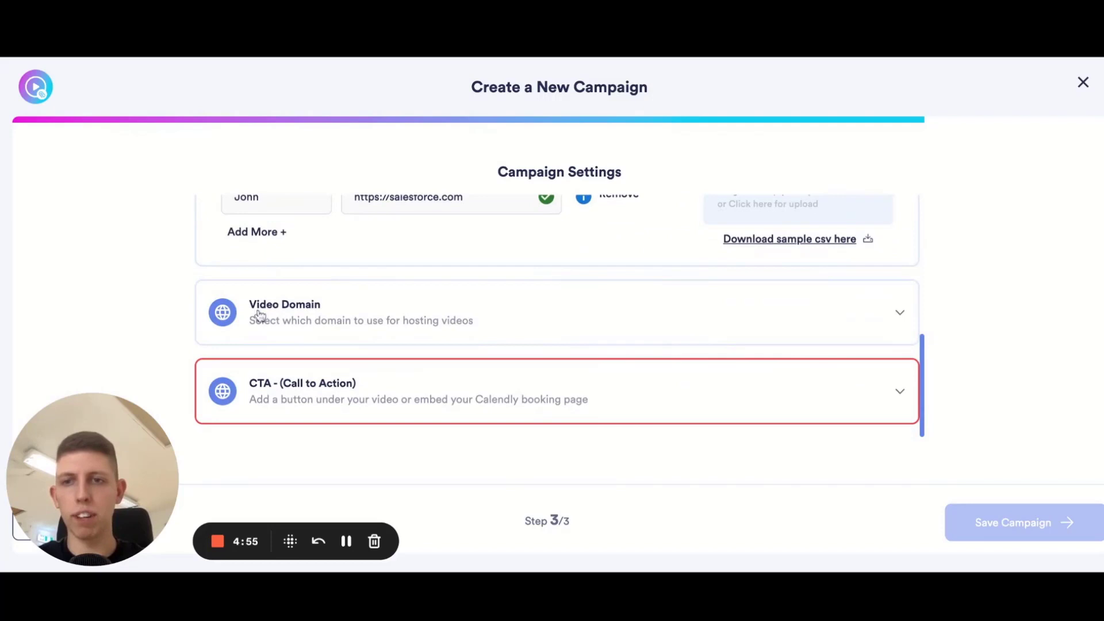
# - Expand the Video Domain setting showing hosting on oneclip.video
pyautogui.click(281, 321)
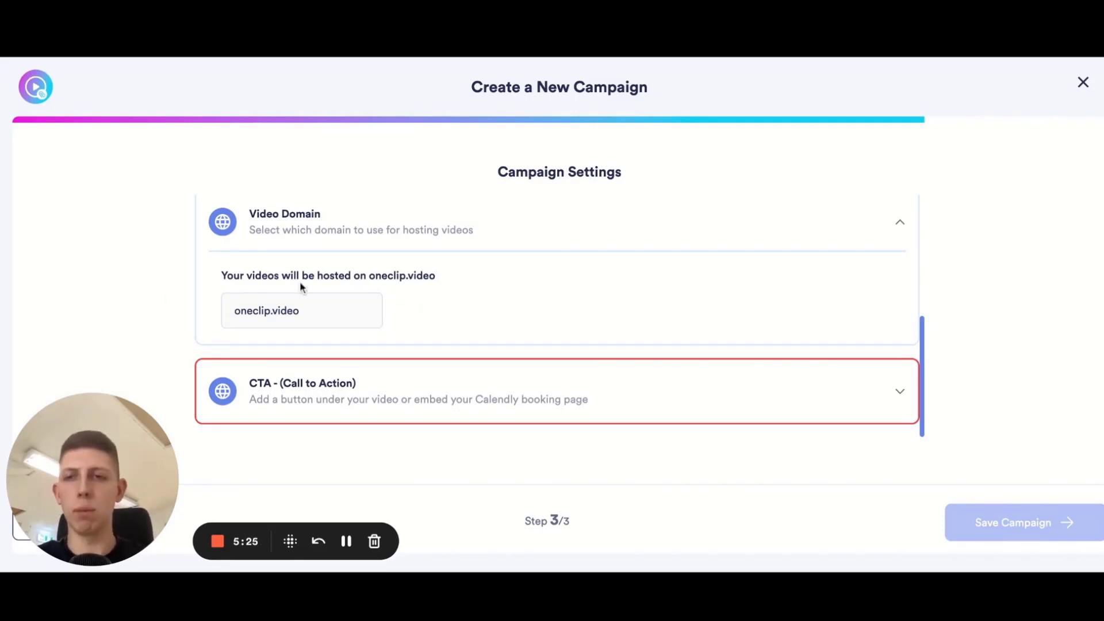
pyautogui.click(408, 381)
pyautogui.scroll(-2, 444, 343)
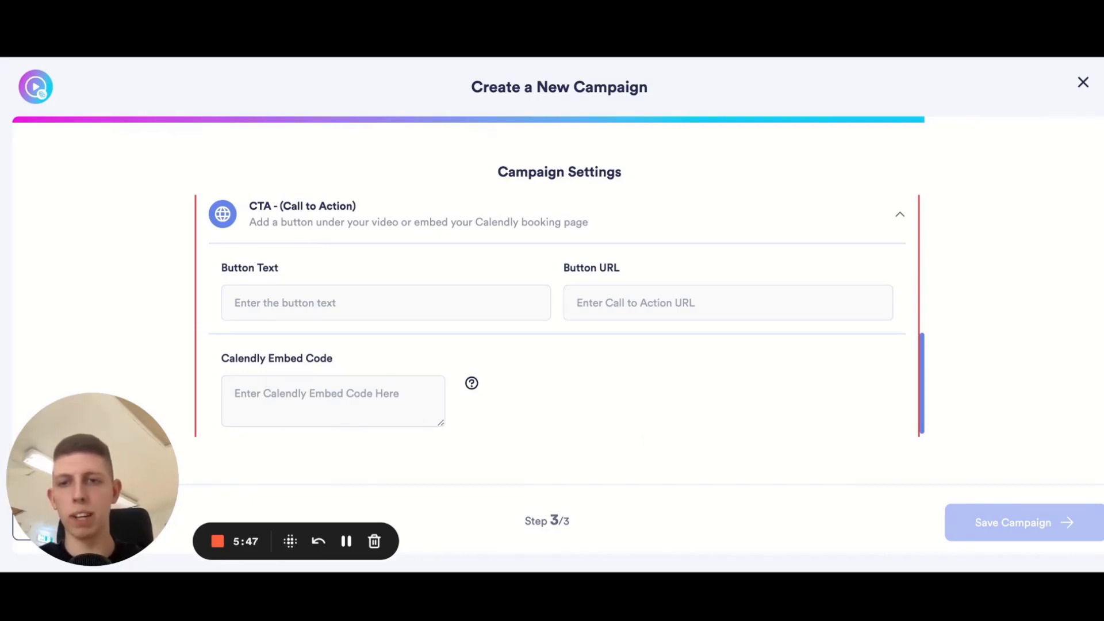
pyautogui.click(364, 304)
pyautogui.write('Book')
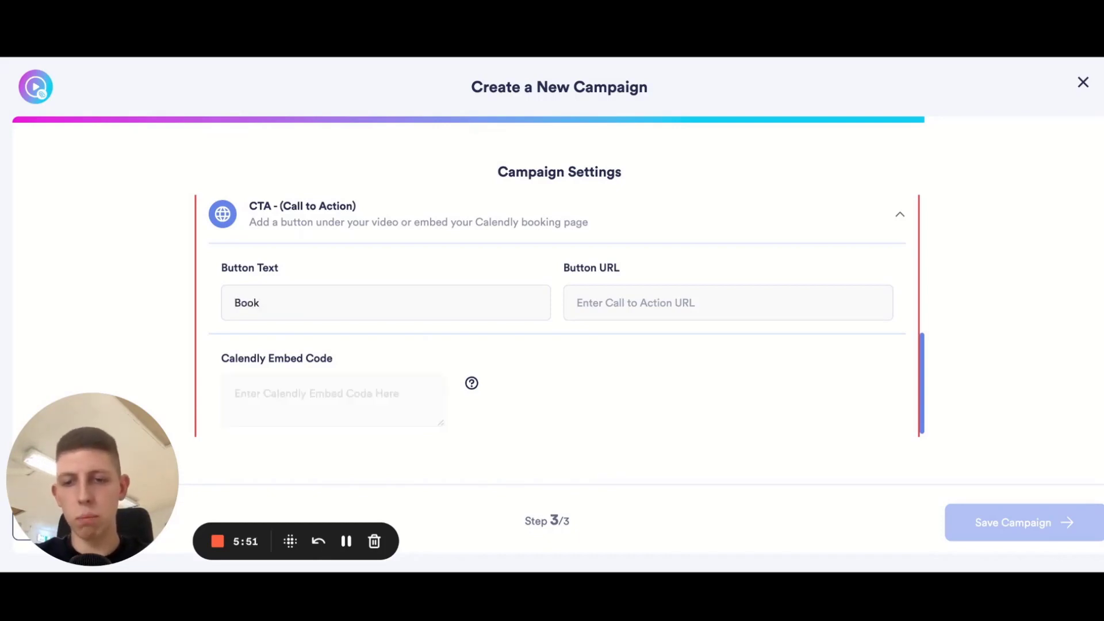
pyautogui.write(' a Call')
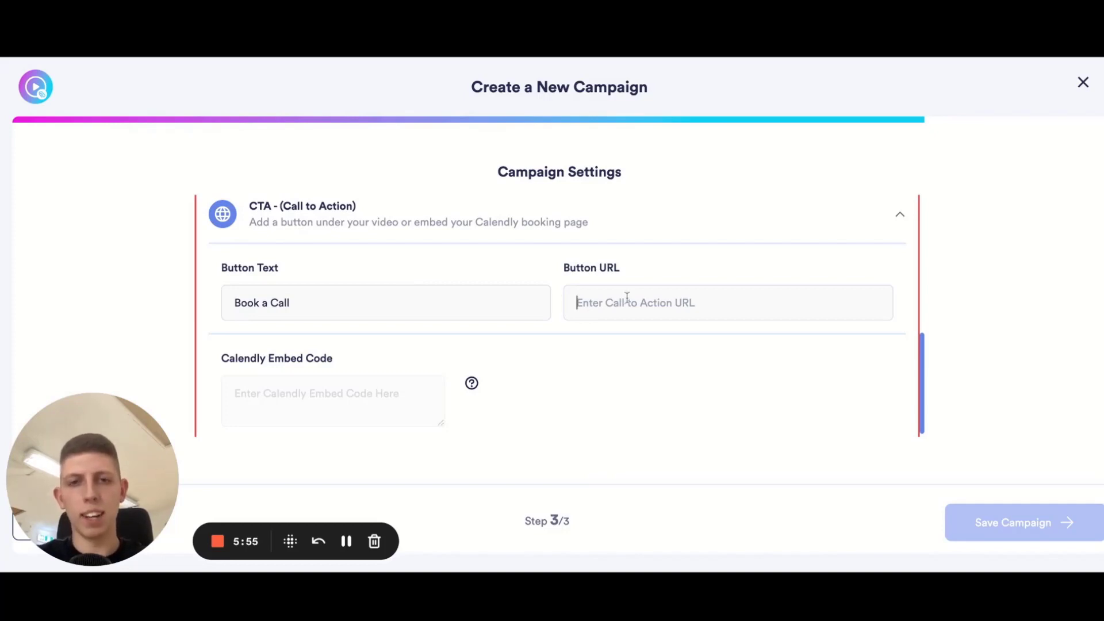
pyautogui.write('htt')
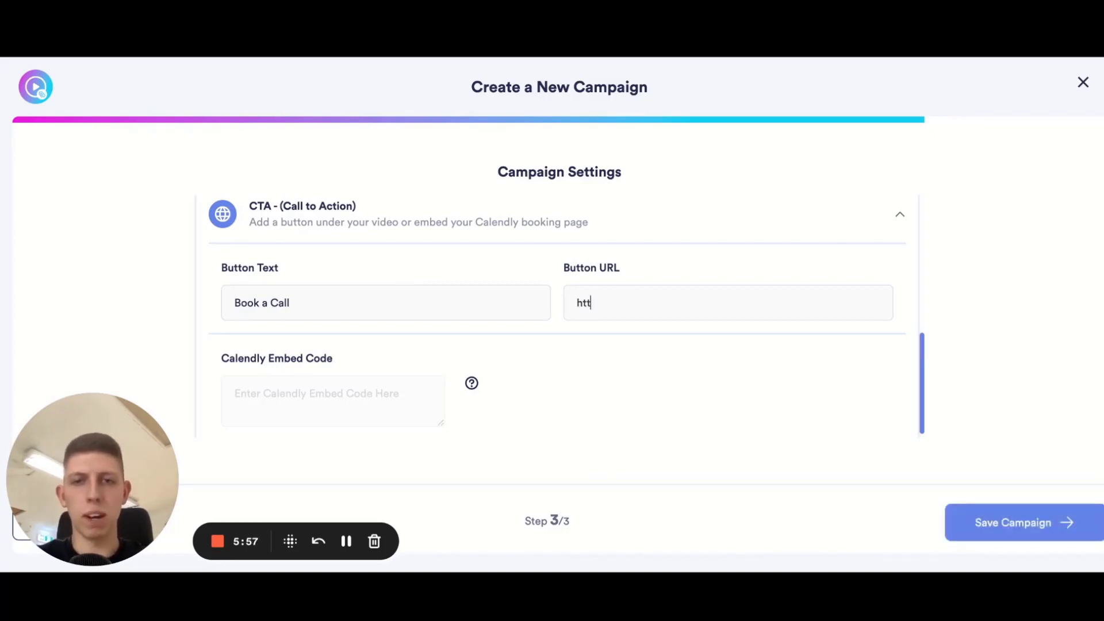
pyautogui.write('ps://google.com')
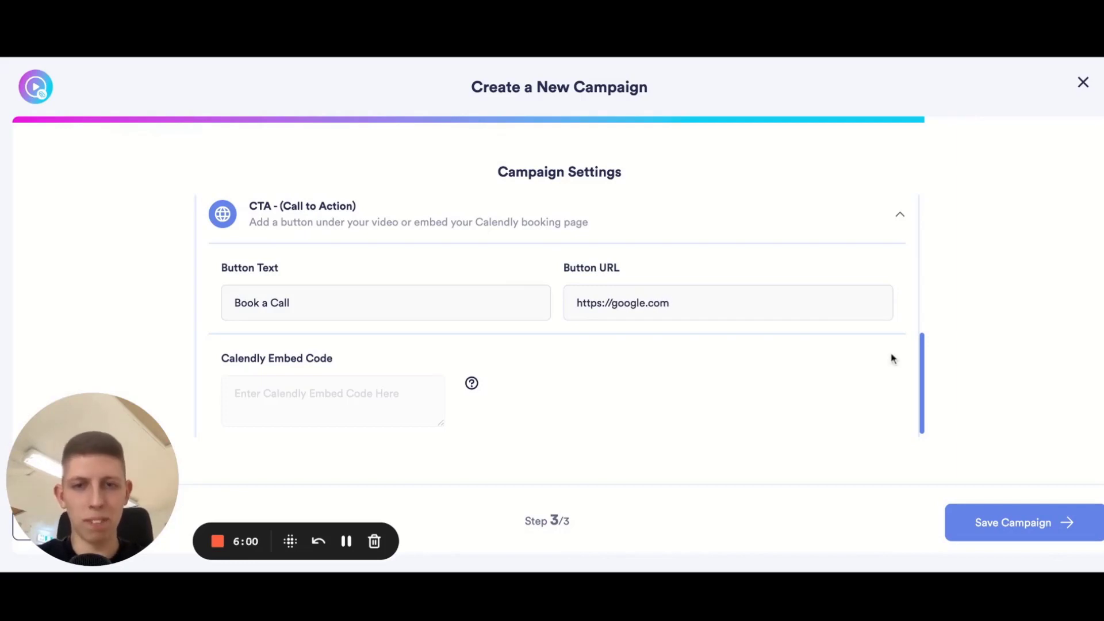
pyautogui.scroll(-1, 854, 432)
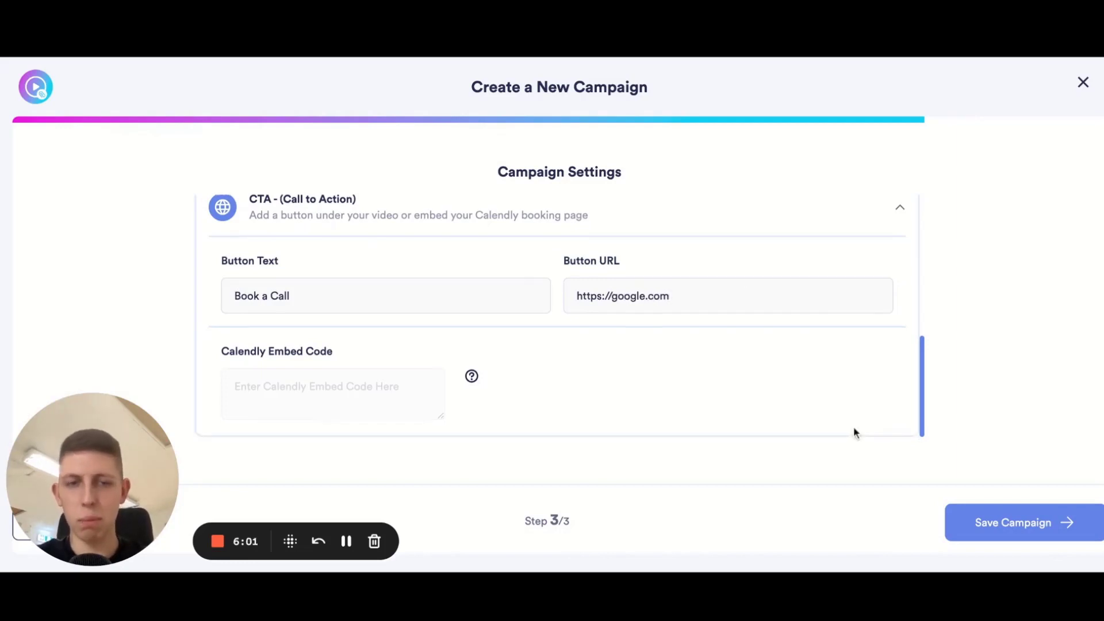
pyautogui.scroll(5, 861, 387)
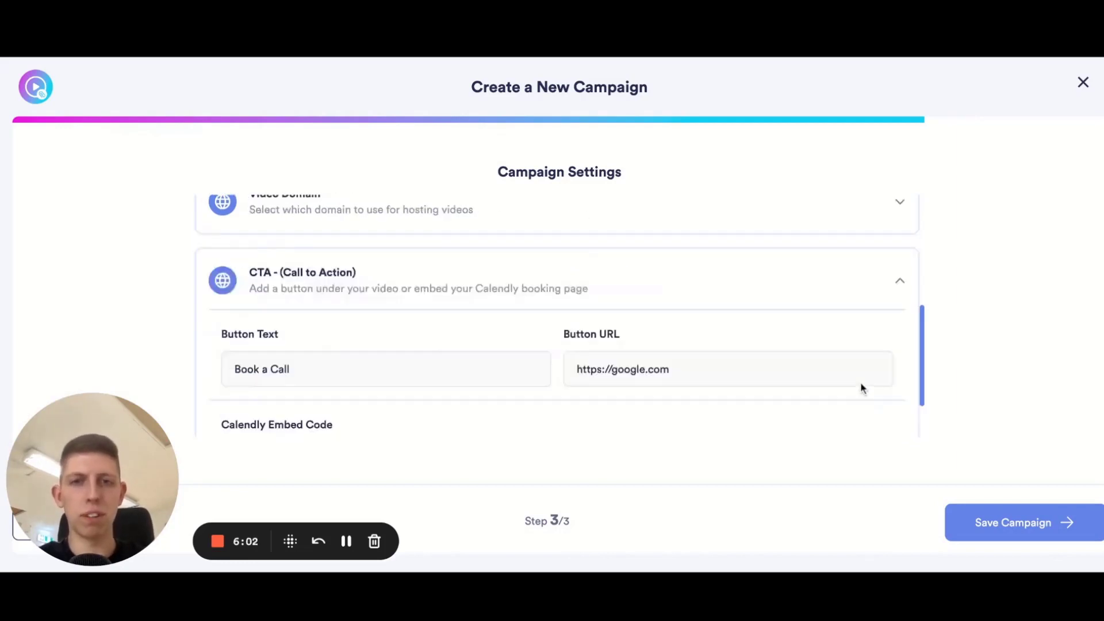
pyautogui.click(1005, 526)
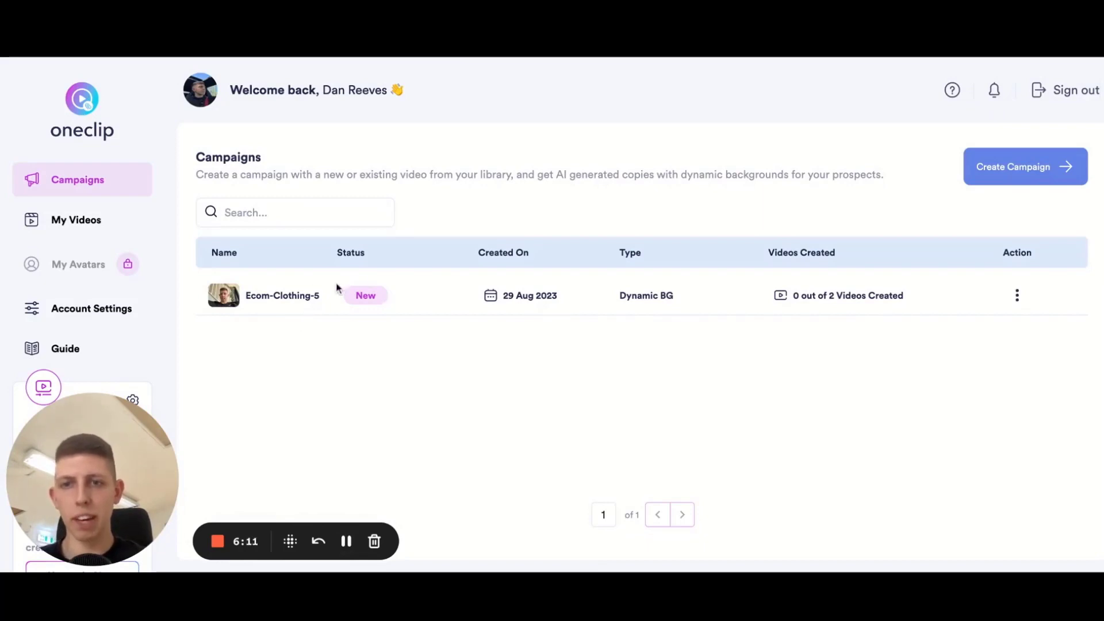
# - Open the Ecom-Clothing-5 campaign's detail page from the campaigns list
pyautogui.click(298, 297)
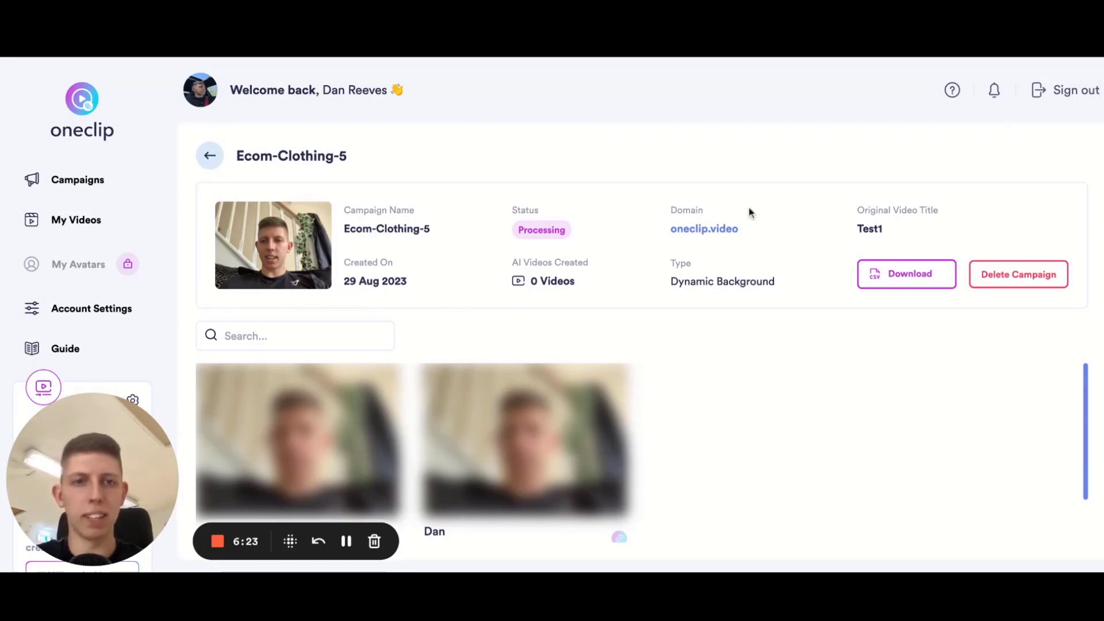
# - Scroll the Ecom-Clothing-5 page while both recipients' video cards finish processing to Completed
pyautogui.scroll(-1, 602, 384)
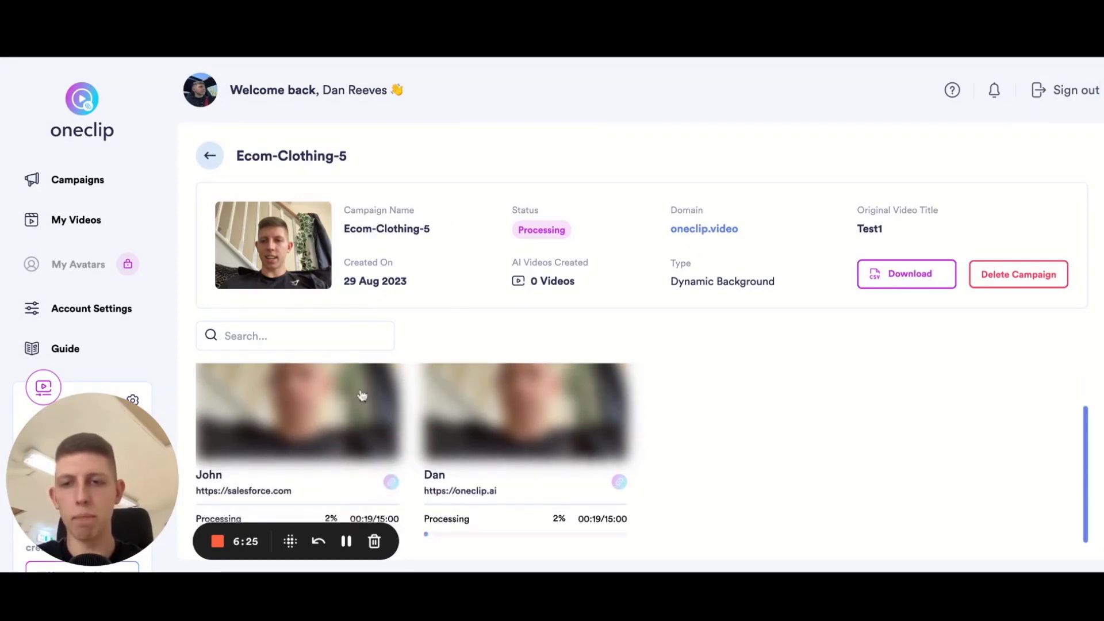
pyautogui.scroll(1, 317, 441)
pyautogui.scroll(-1, 317, 441)
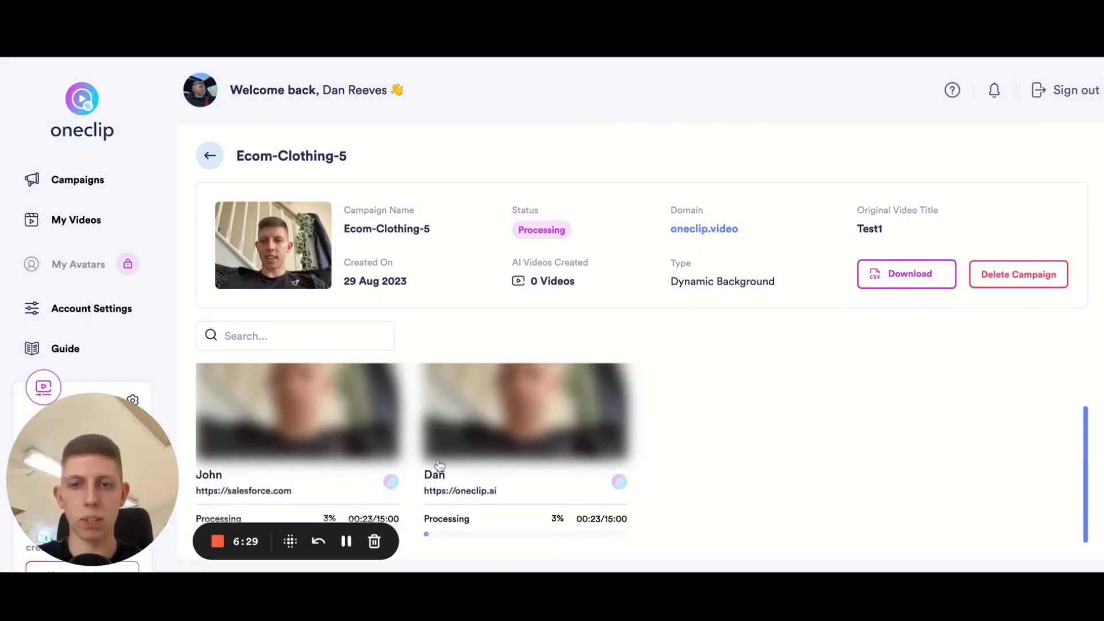
pyautogui.scroll(1, 439, 465)
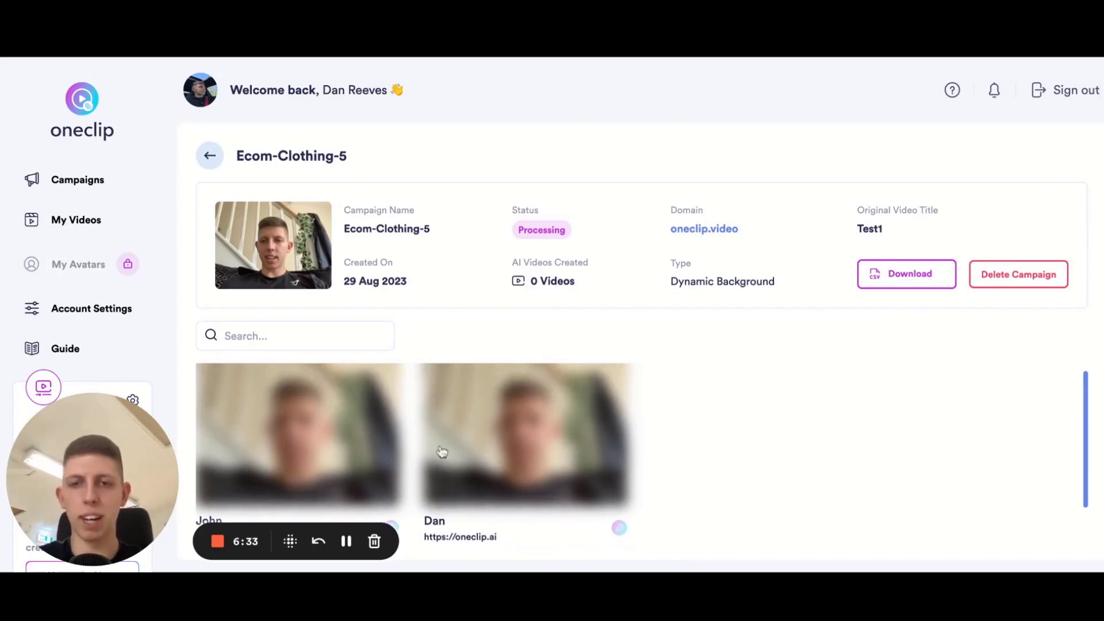
pyautogui.scroll(-1, 443, 451)
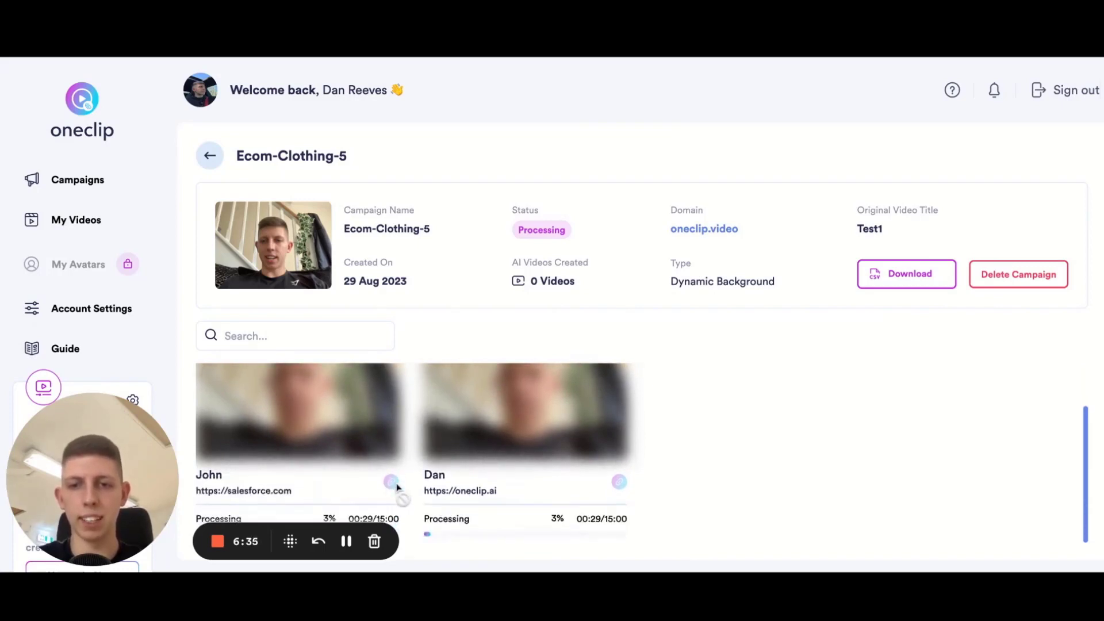
pyautogui.scroll(1, 396, 485)
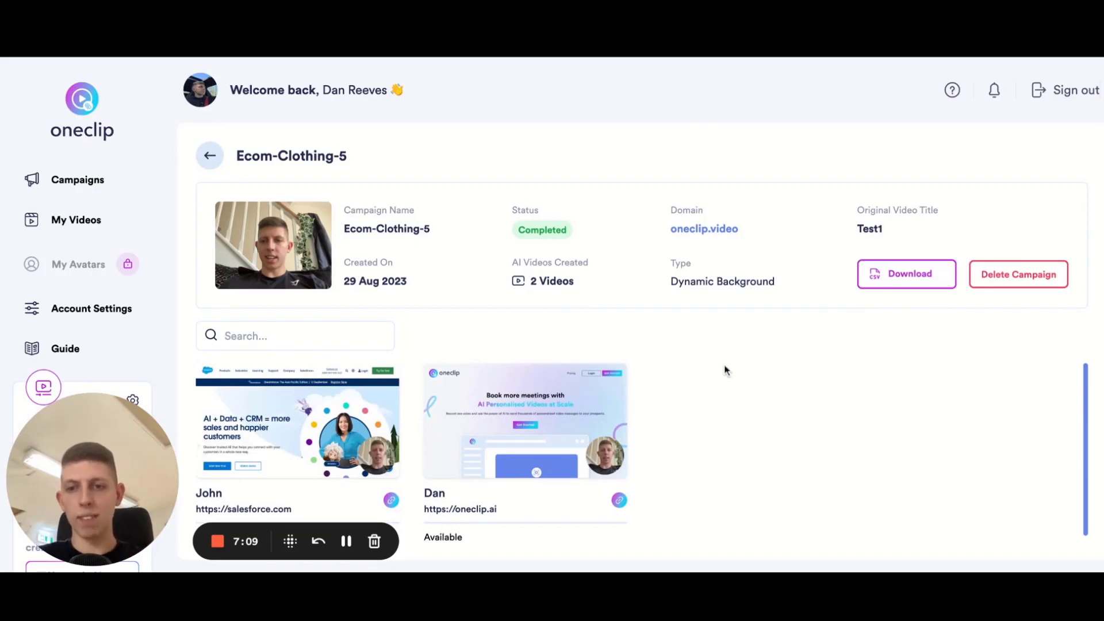
pyautogui.scroll(-1, 724, 369)
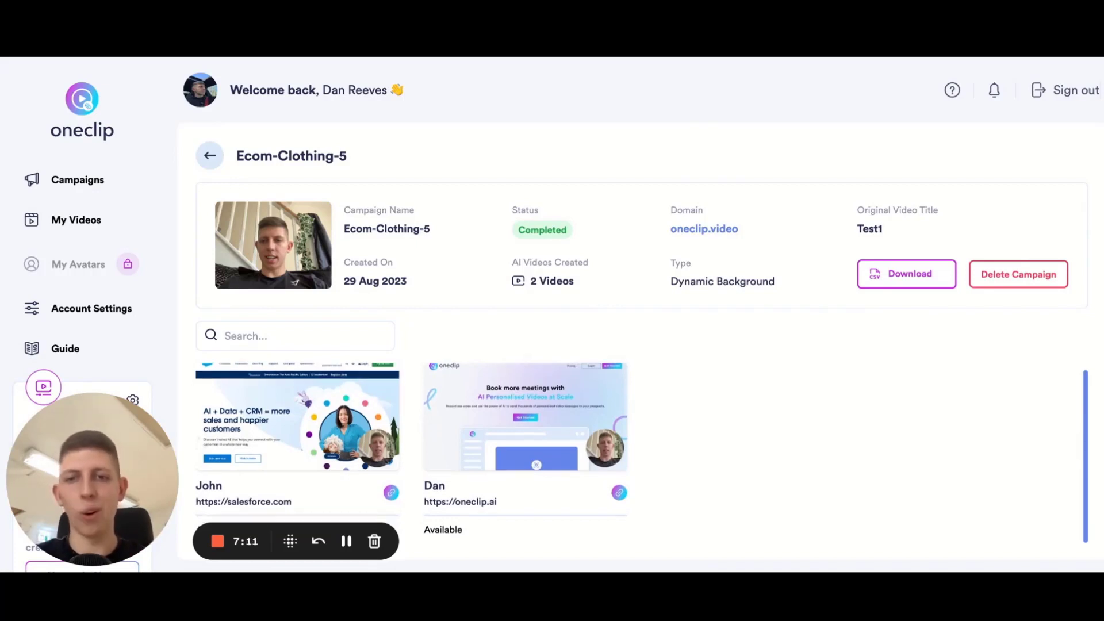